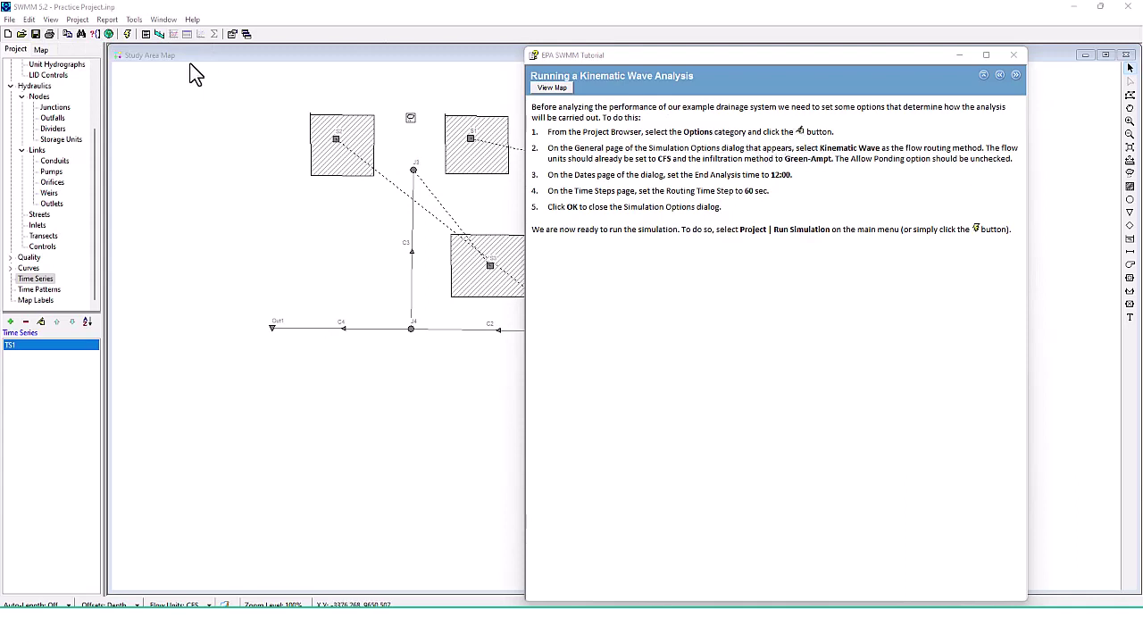
Check the list of open windows and place the EPA SWMM Tutorial window beside the study area map
click(162, 22)
click(138, 114)
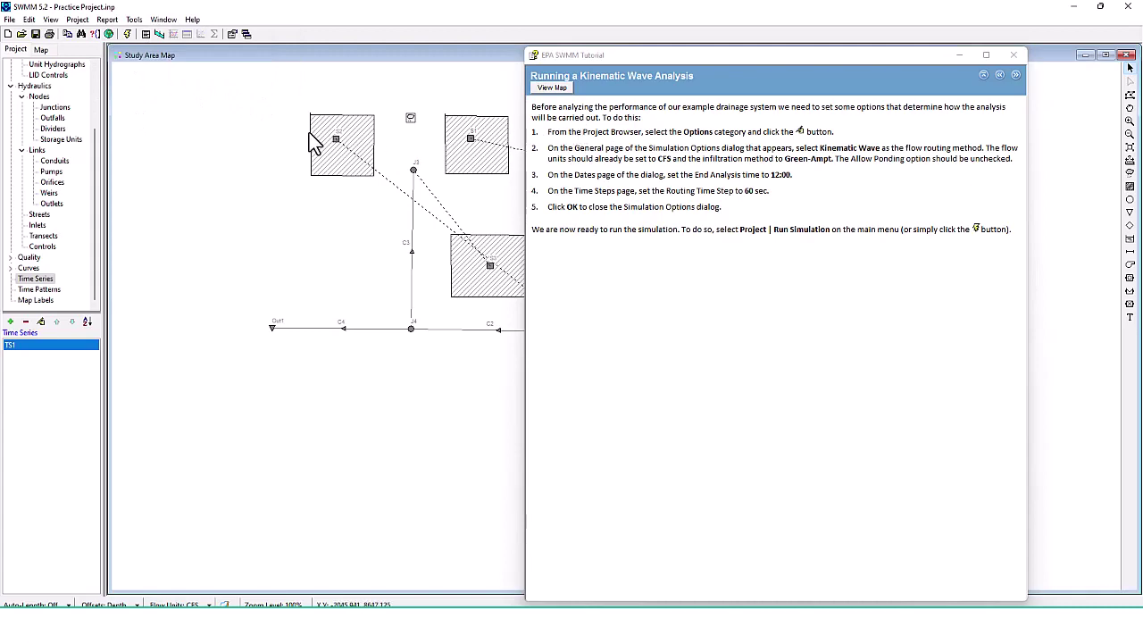
drag(611, 58, 589, 77)
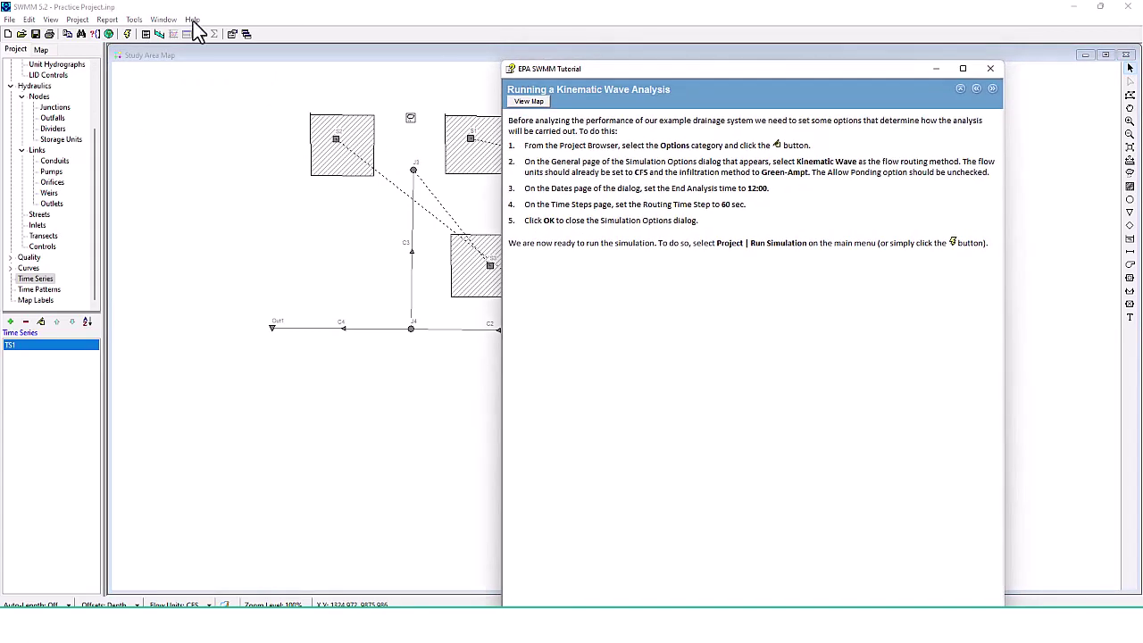
Open the Simulation Options editor from the Project Browser's Options category, arranged beside the tutorial
click(9, 18)
scroll(44, 133, up, 3)
click(29, 76)
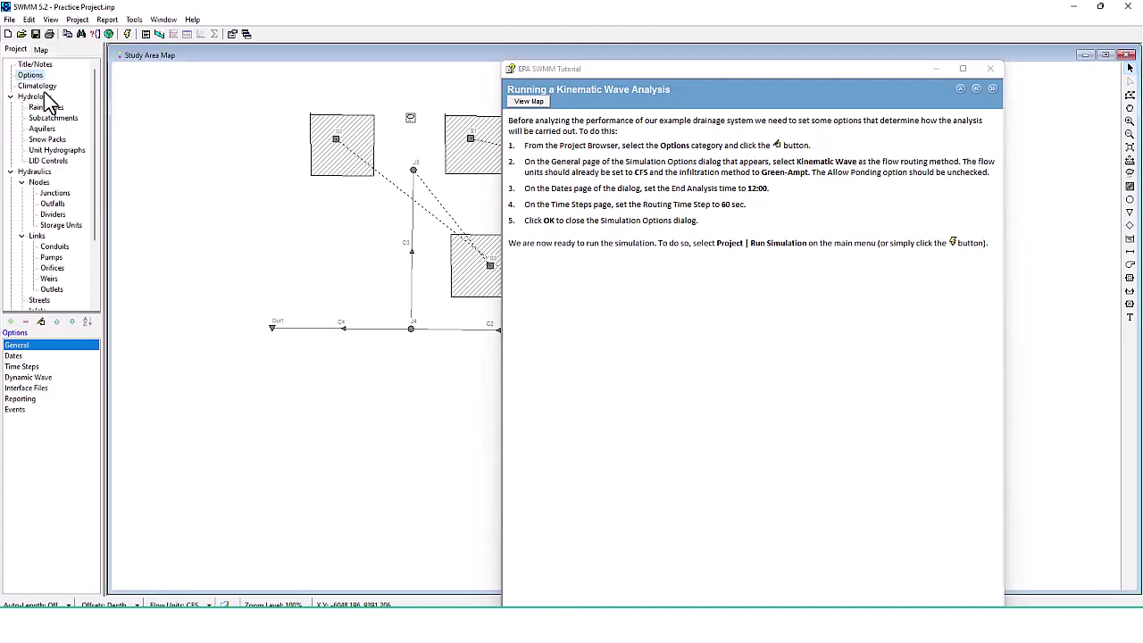
click(42, 319)
drag(784, 68, 909, 48)
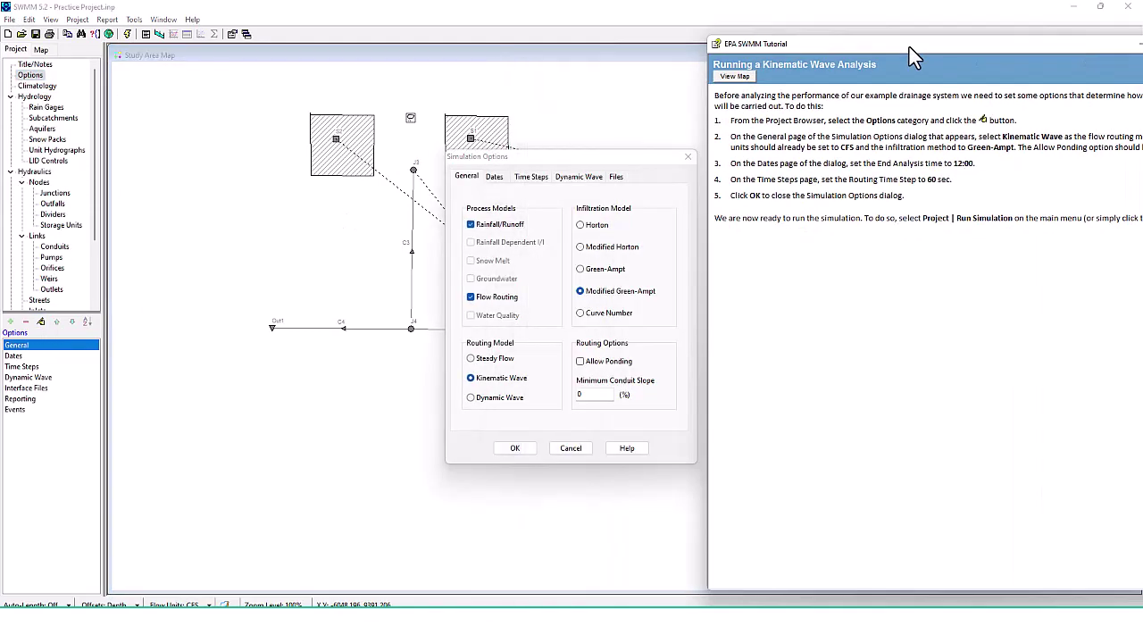
drag(603, 153, 453, 129)
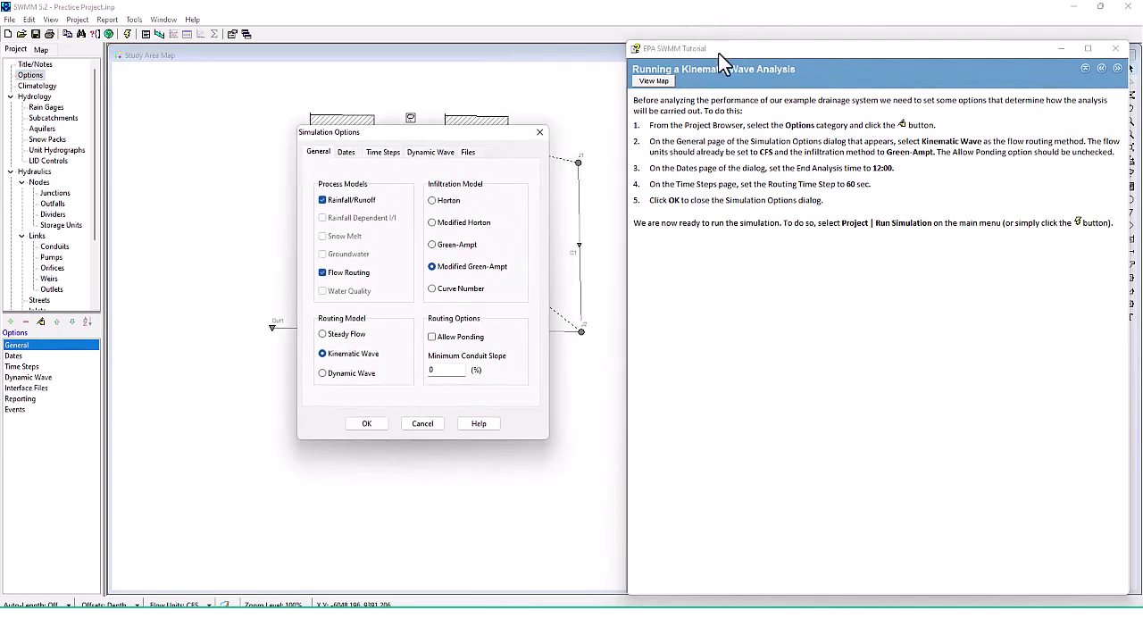
drag(719, 55, 669, 48)
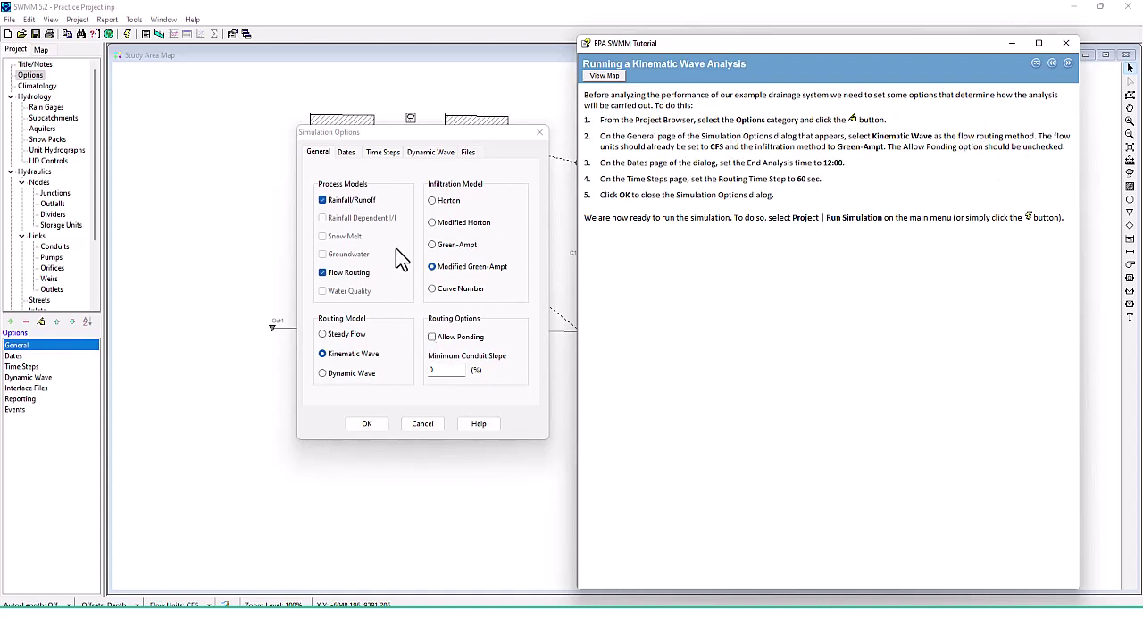
Review the Dates, Time Steps, Dynamic Wave and Interface Files pages, and choose Green-Ampt infiltration
click(347, 153)
click(383, 154)
click(430, 153)
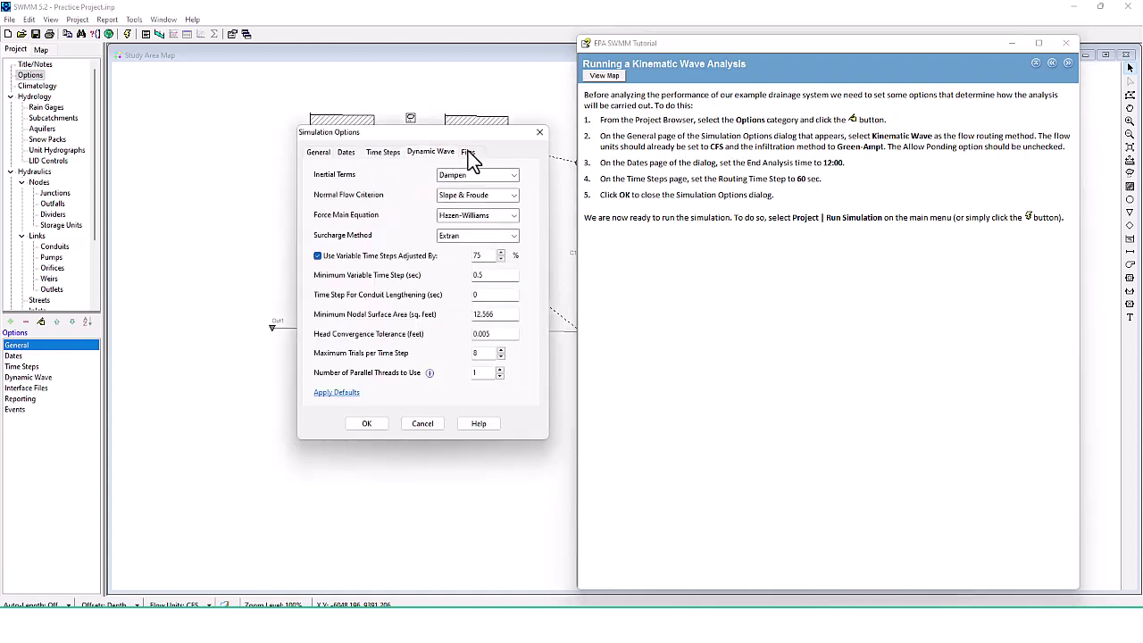
click(468, 152)
click(320, 153)
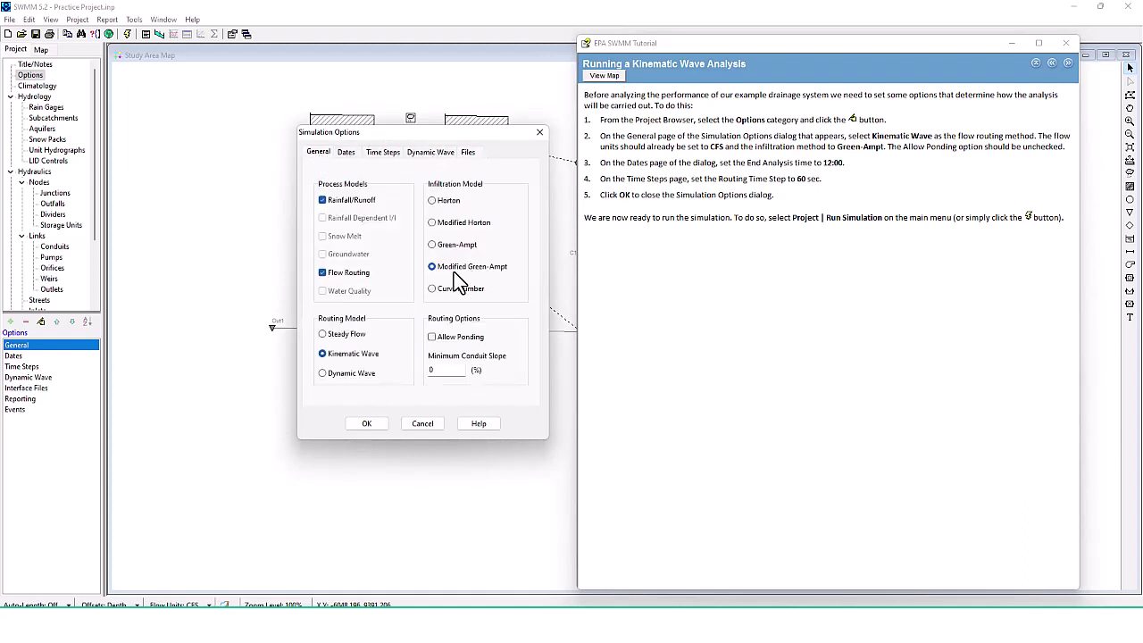
click(433, 244)
click(347, 154)
click(323, 156)
Set End Analysis to 12:00, keeping Start Analysis and Start Reporting at 00:00
click(348, 153)
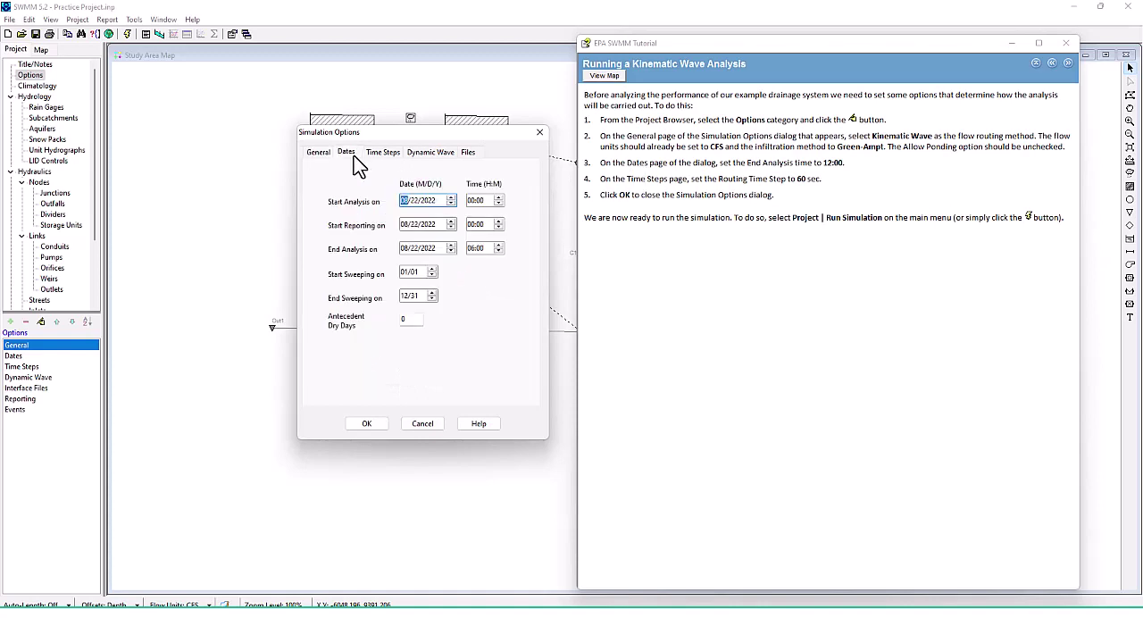
click(500, 201)
click(498, 200)
click(498, 222)
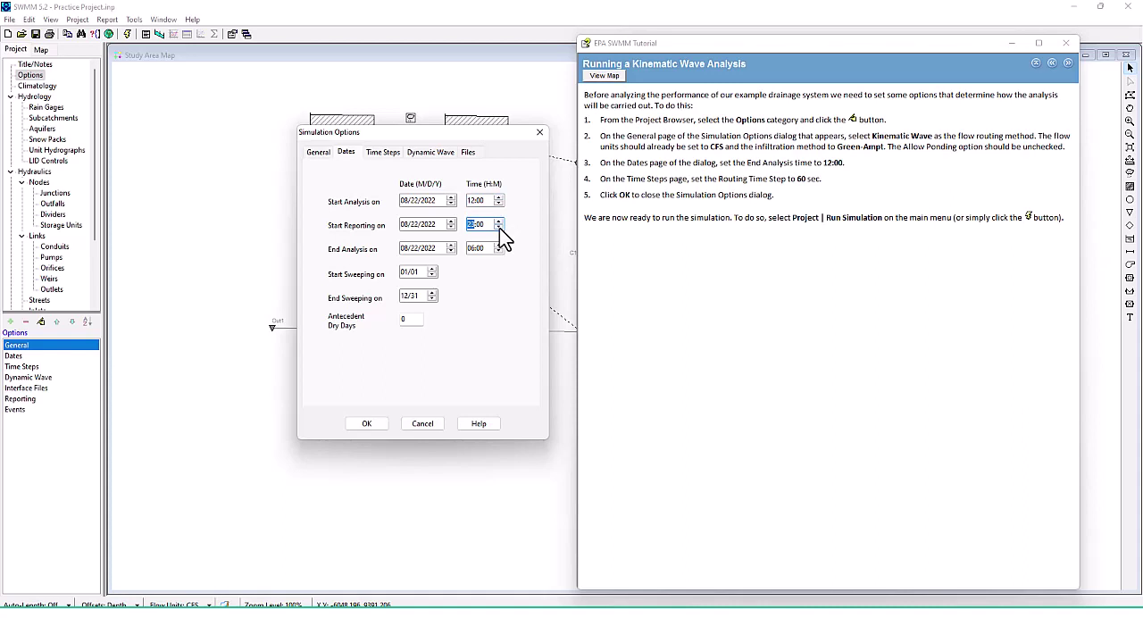
click(498, 227)
click(498, 228)
click(499, 227)
click(498, 248)
click(499, 204)
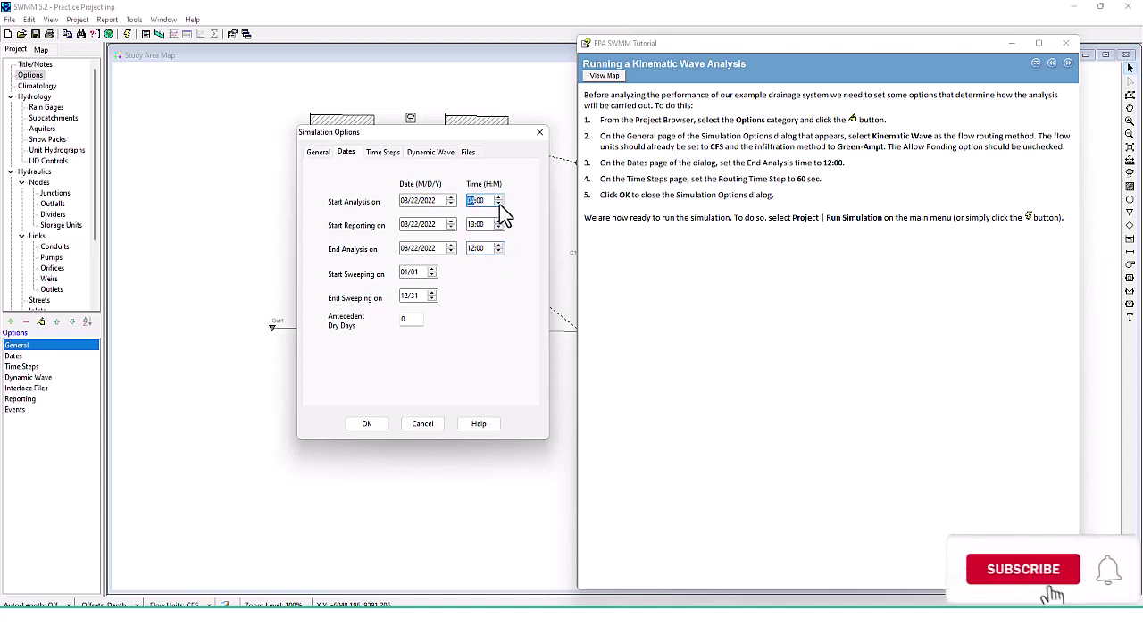
click(500, 227)
click(499, 227)
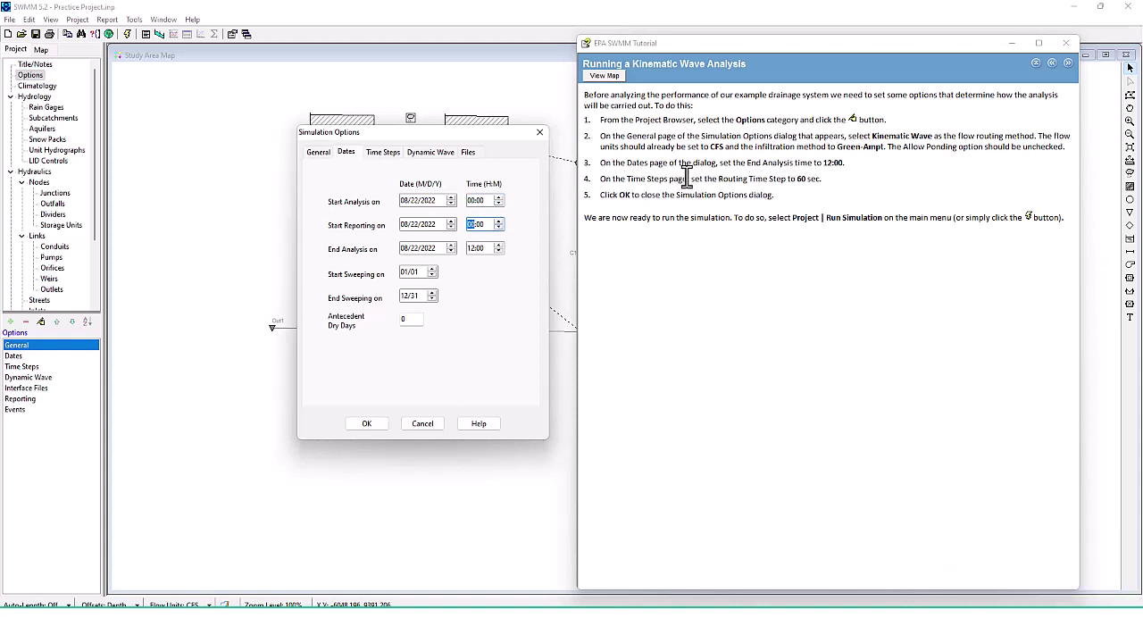
On the Time Steps page, return the Reporting Step hour to 00 and enter 00 minutes
click(384, 152)
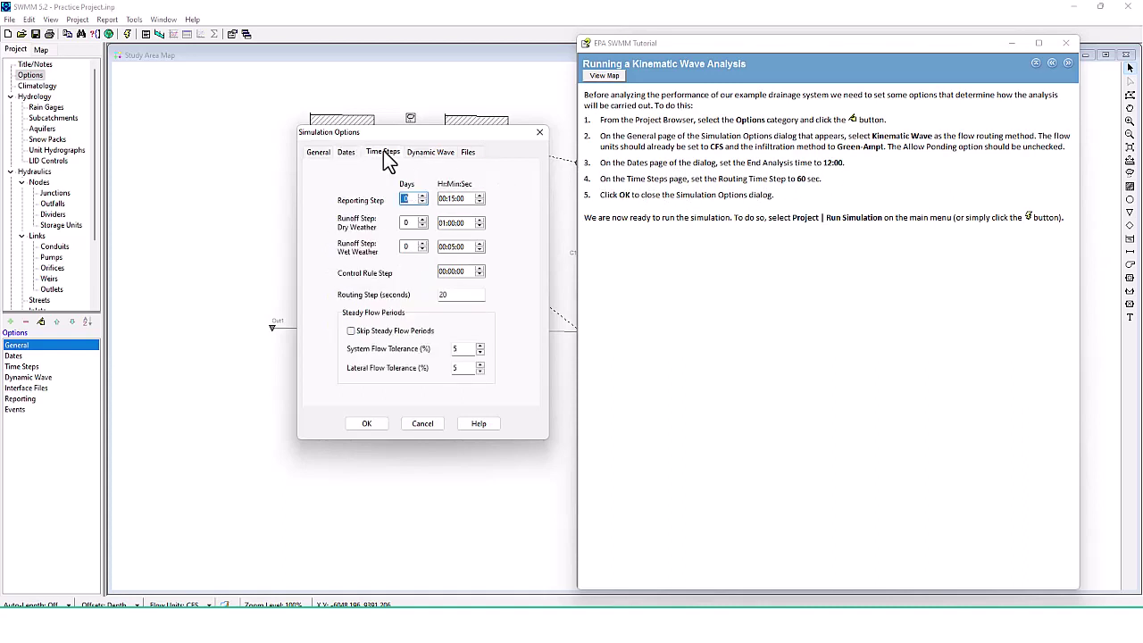
click(480, 196)
click(479, 203)
click(480, 202)
click(452, 199)
text(00)
Discard the earlier edits, reopen Simulation Options and set the End Analysis hour to 10
click(423, 425)
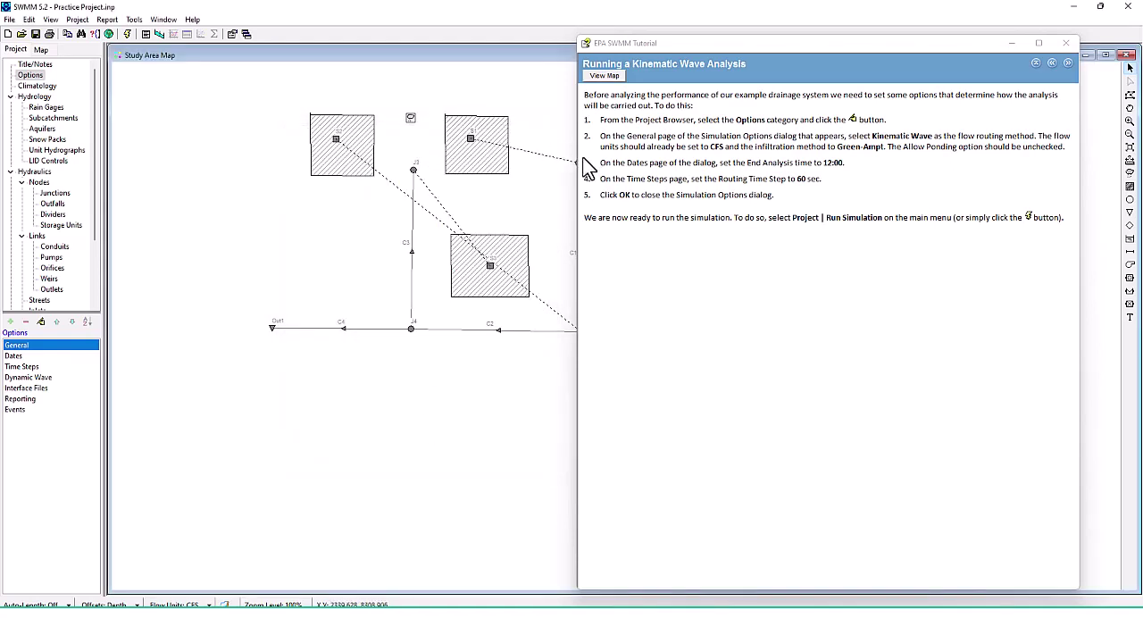
click(41, 322)
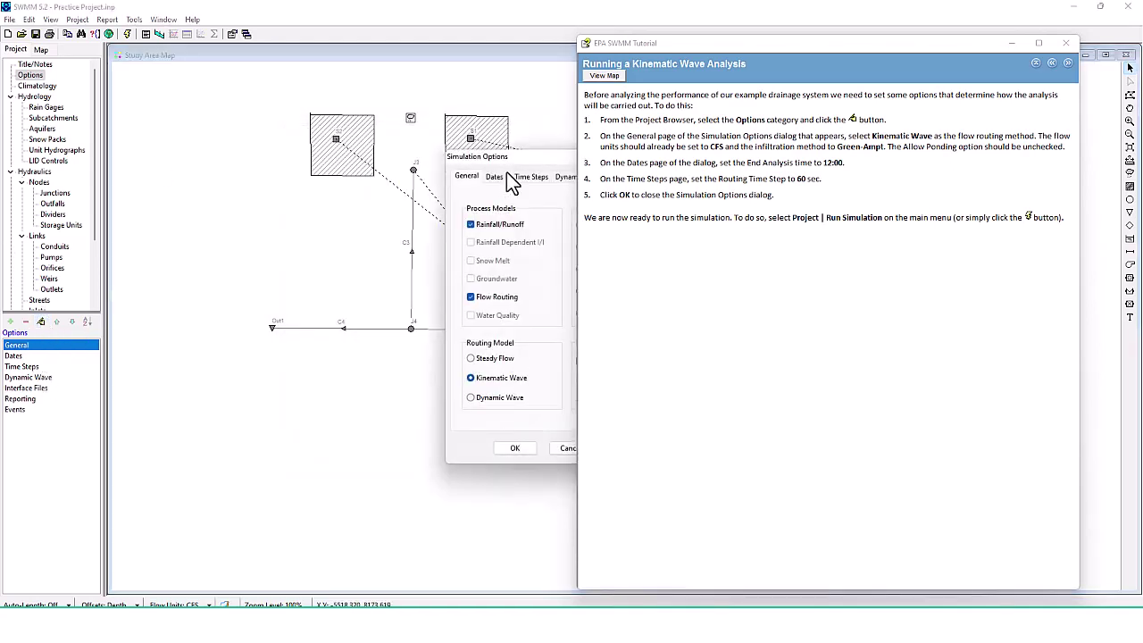
drag(404, 146, 362, 127)
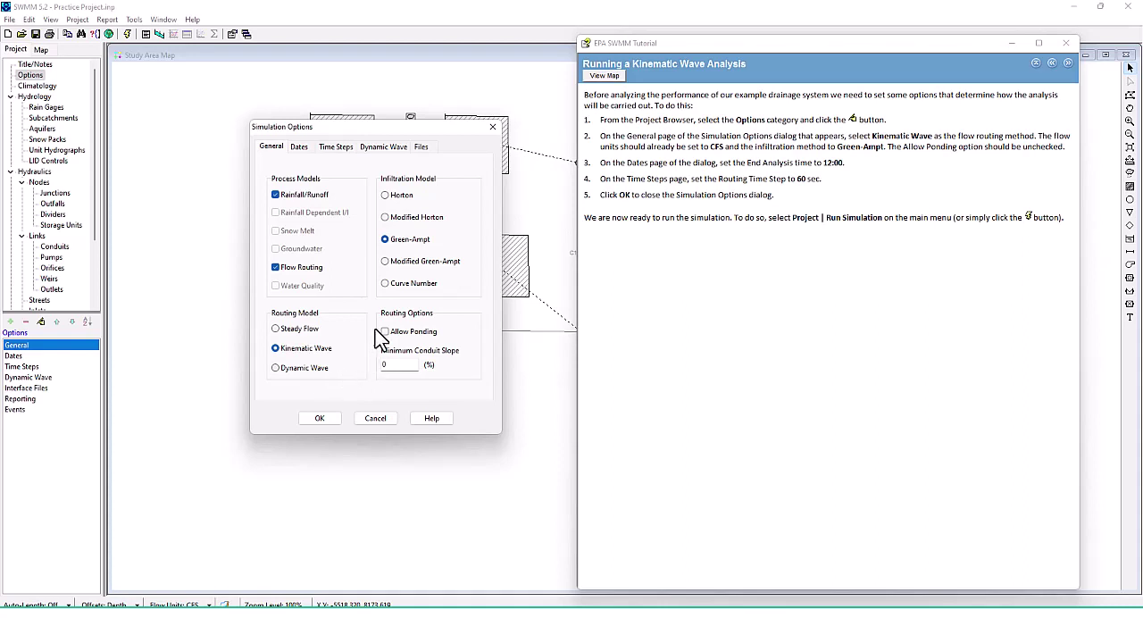
click(299, 147)
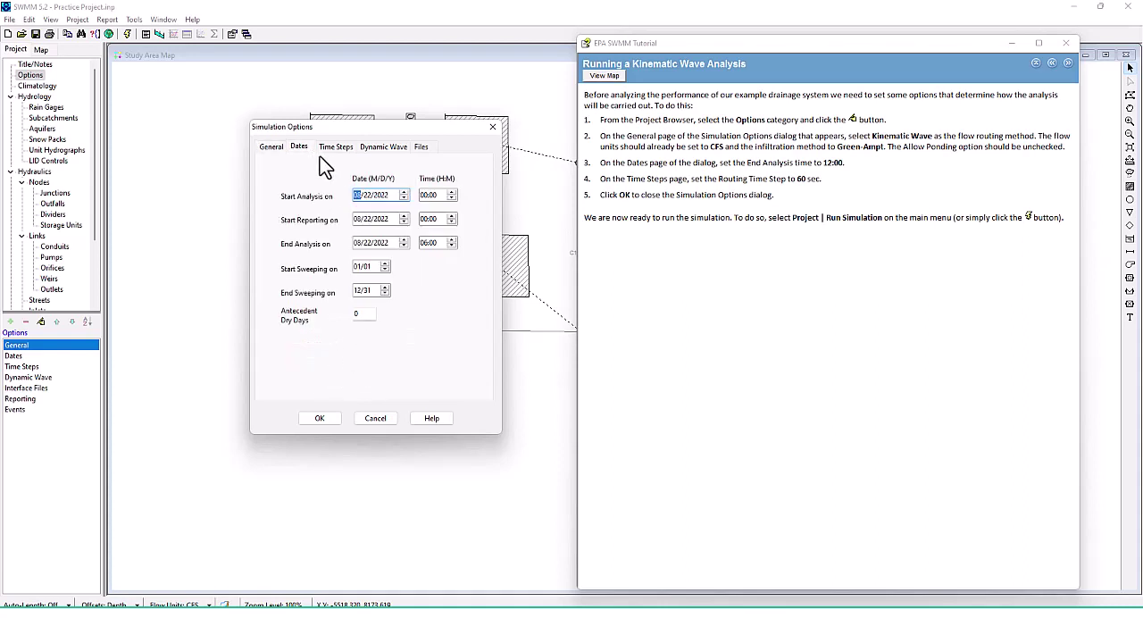
click(337, 148)
click(300, 149)
click(447, 240)
text(10)
Set the Routing Step to 60 seconds and apply the simulation options
click(338, 148)
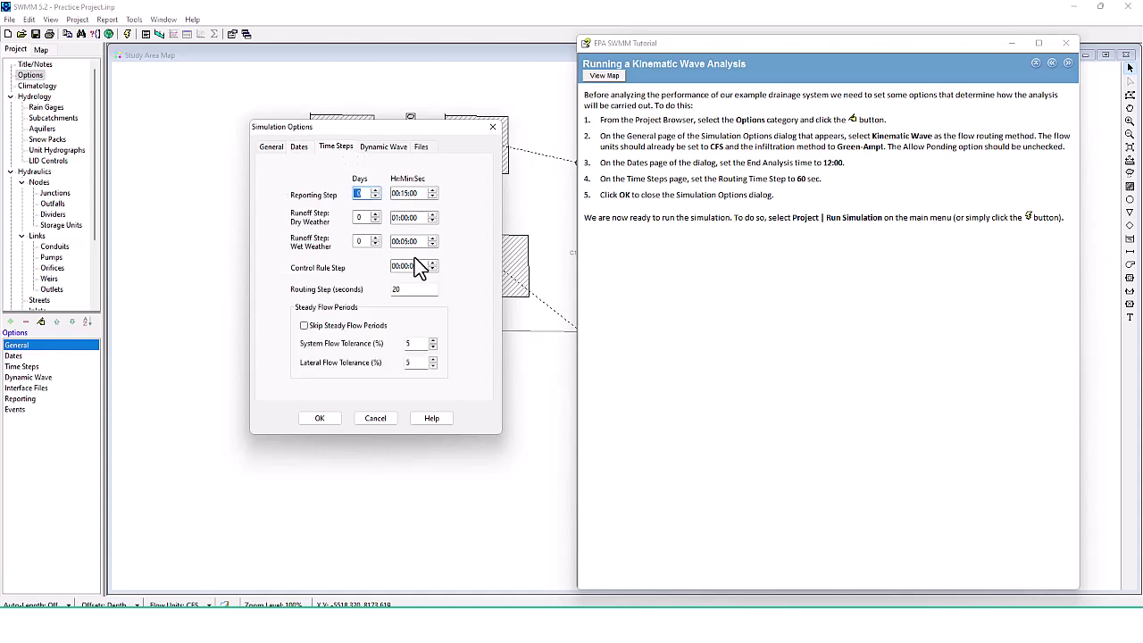
double_click(418, 294)
text(60)
click(327, 422)
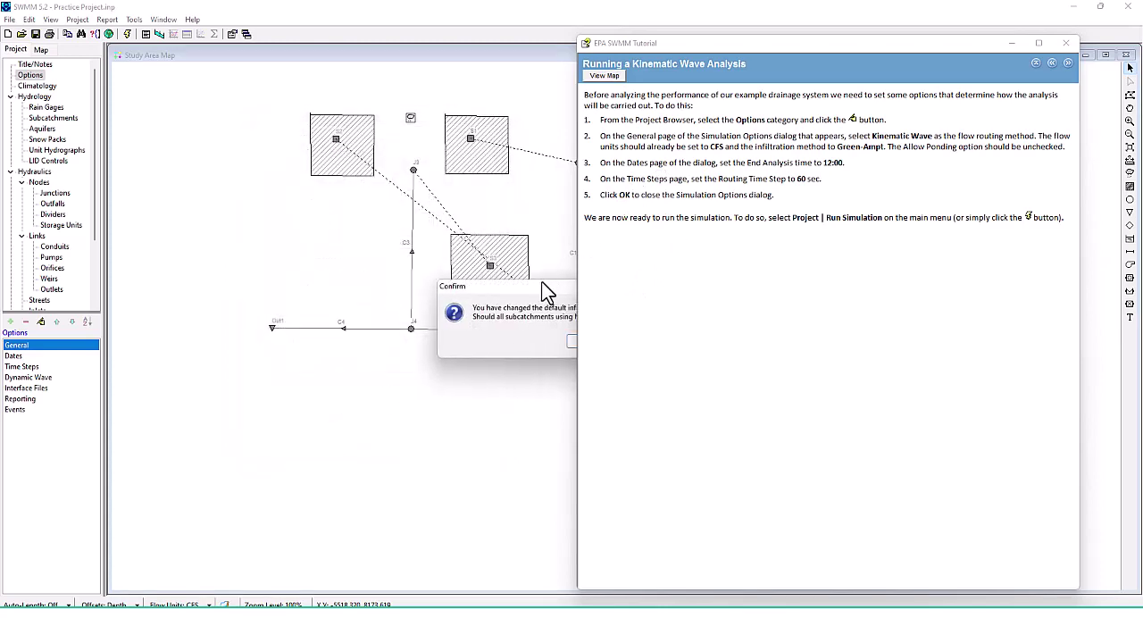
drag(397, 250, 325, 223)
Switch the subcatchments to Green-Ampt infiltration and run the simulation from the Project menu
click(351, 269)
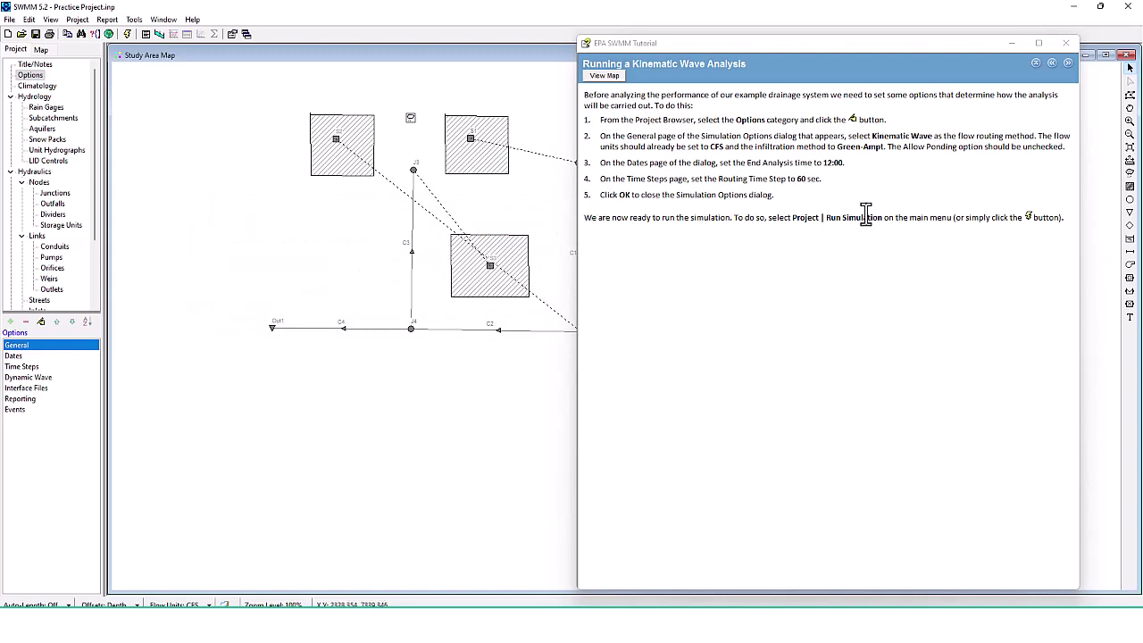
click(78, 19)
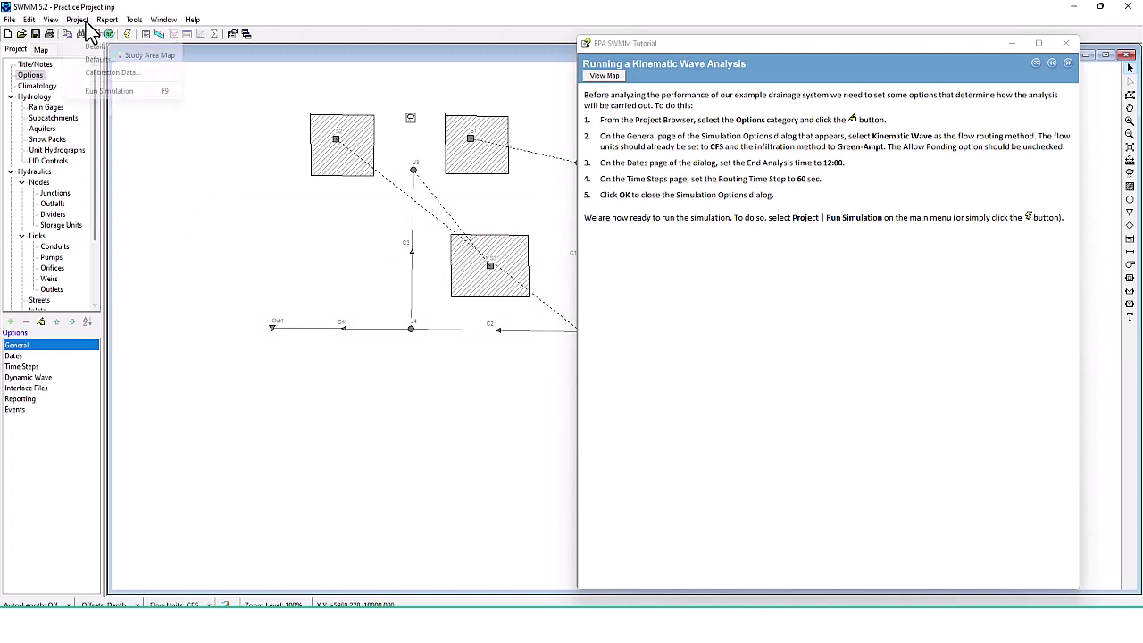
click(99, 92)
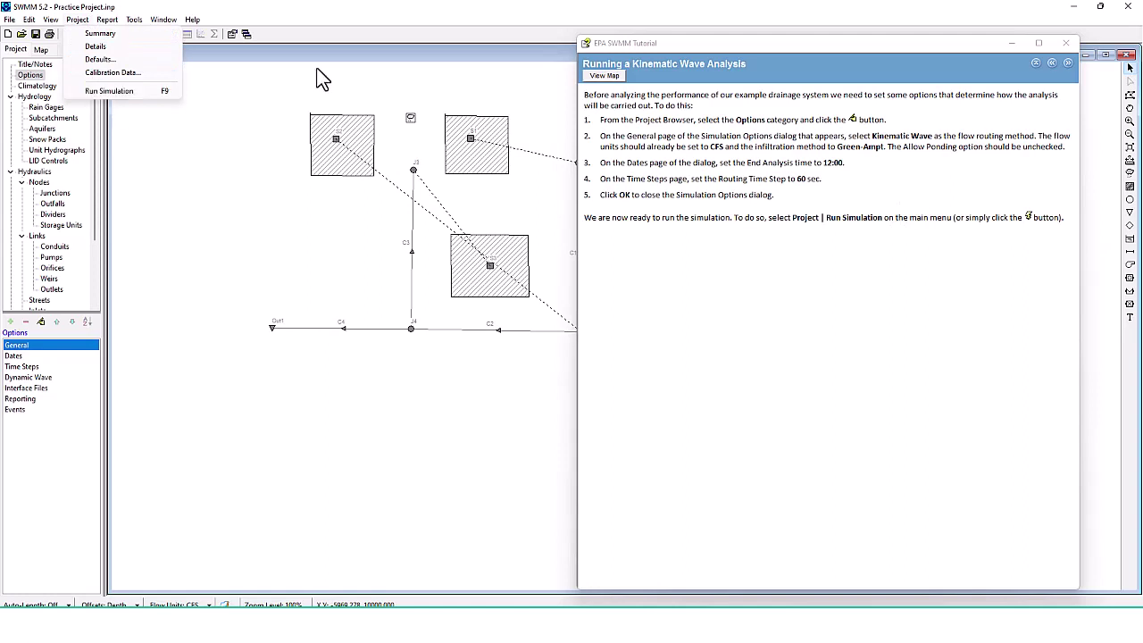
drag(547, 239, 377, 165)
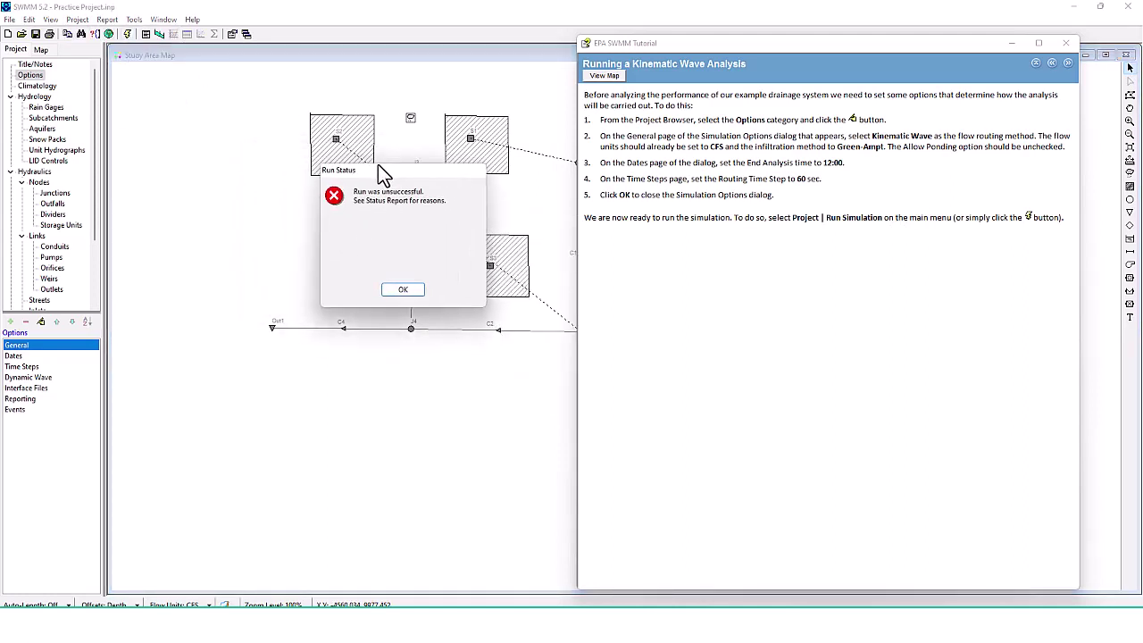
Advance the tutorial to its Viewing Analysis Results page and reposition the tutorial window
click(1066, 65)
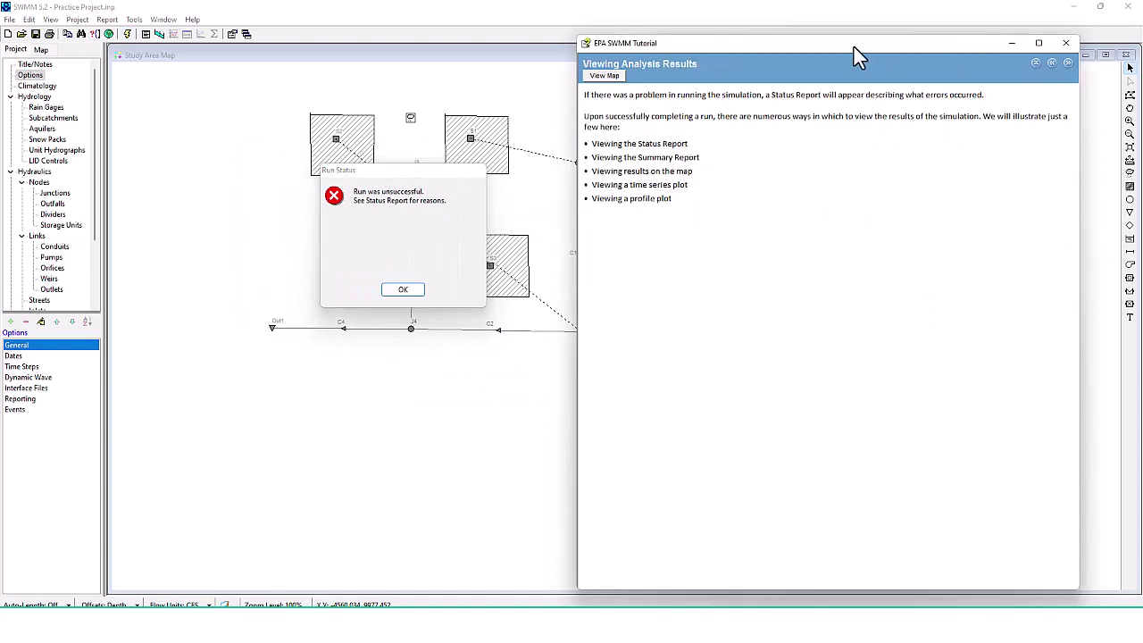
drag(851, 46, 802, 36)
drag(607, 98, 673, 87)
click(700, 113)
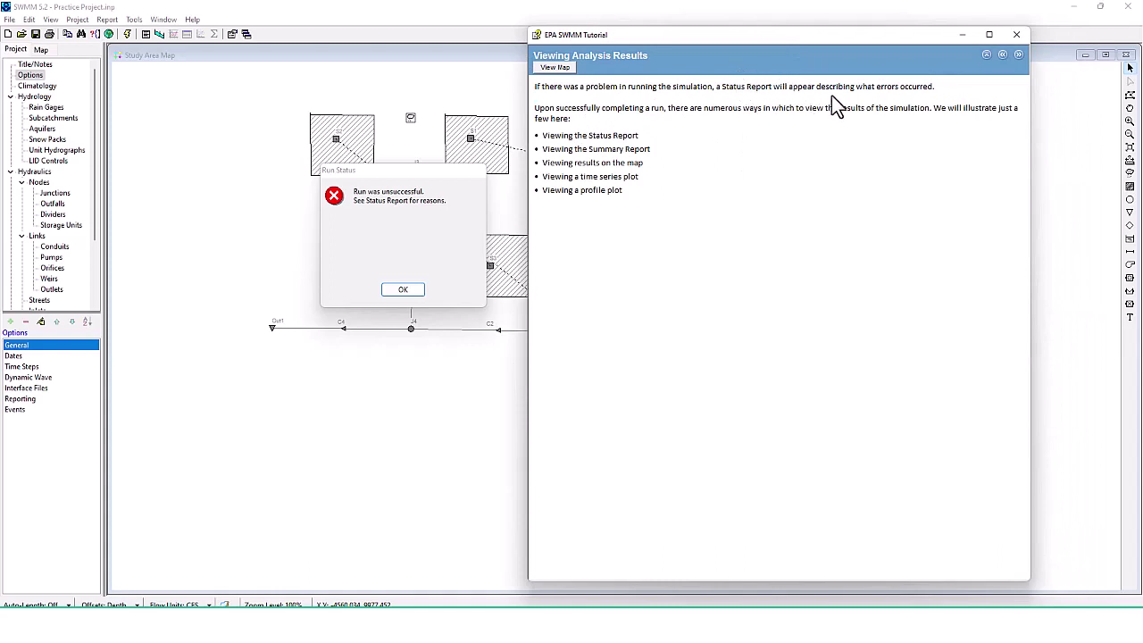
drag(535, 108, 645, 108)
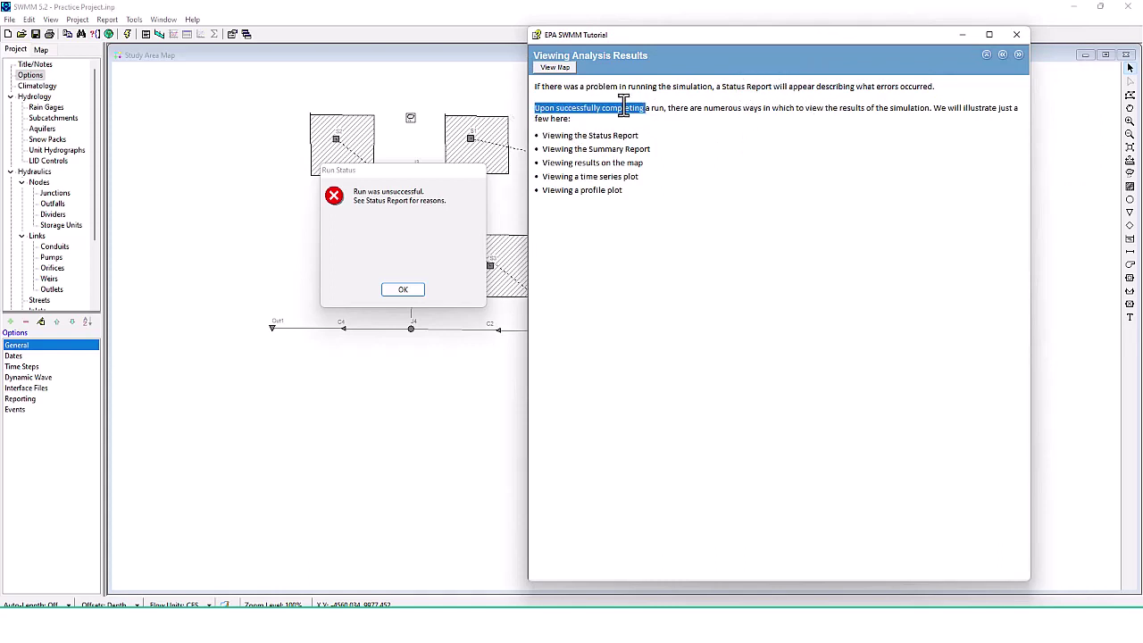
click(772, 156)
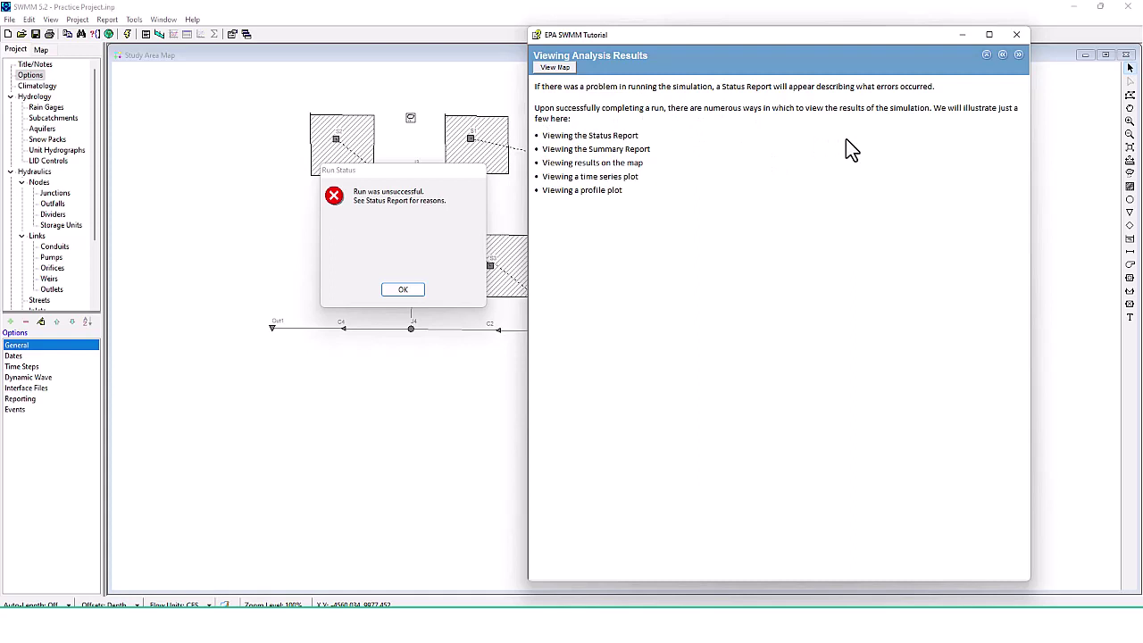
Show the failed run's Status Report below the map, with the tutorial at the right edge
click(402, 289)
drag(627, 41, 770, 25)
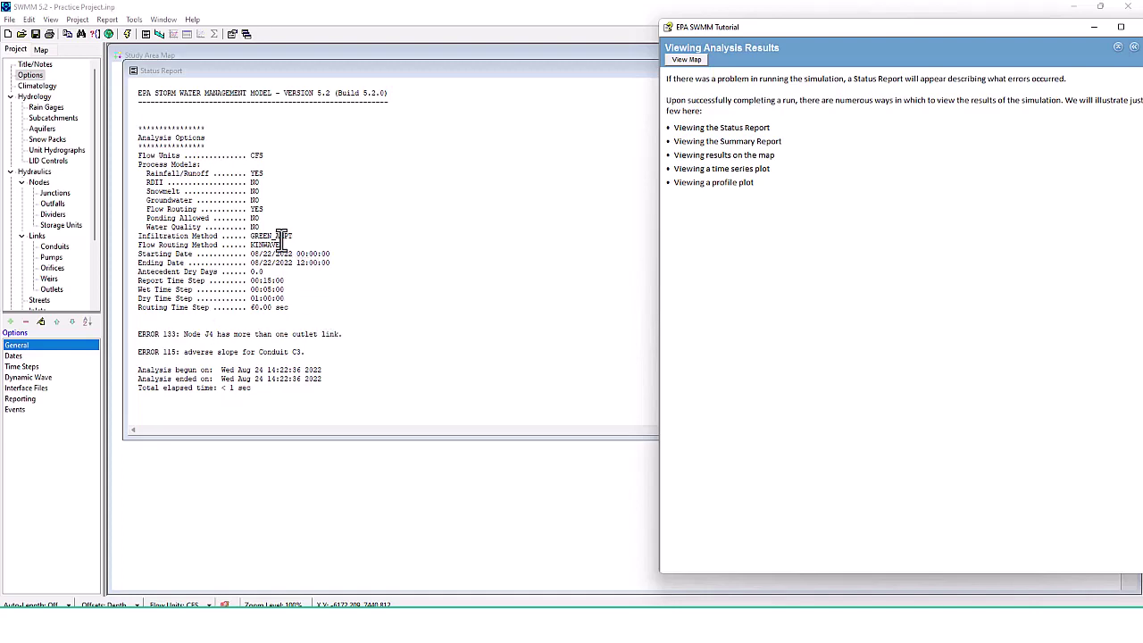
drag(298, 67, 336, 345)
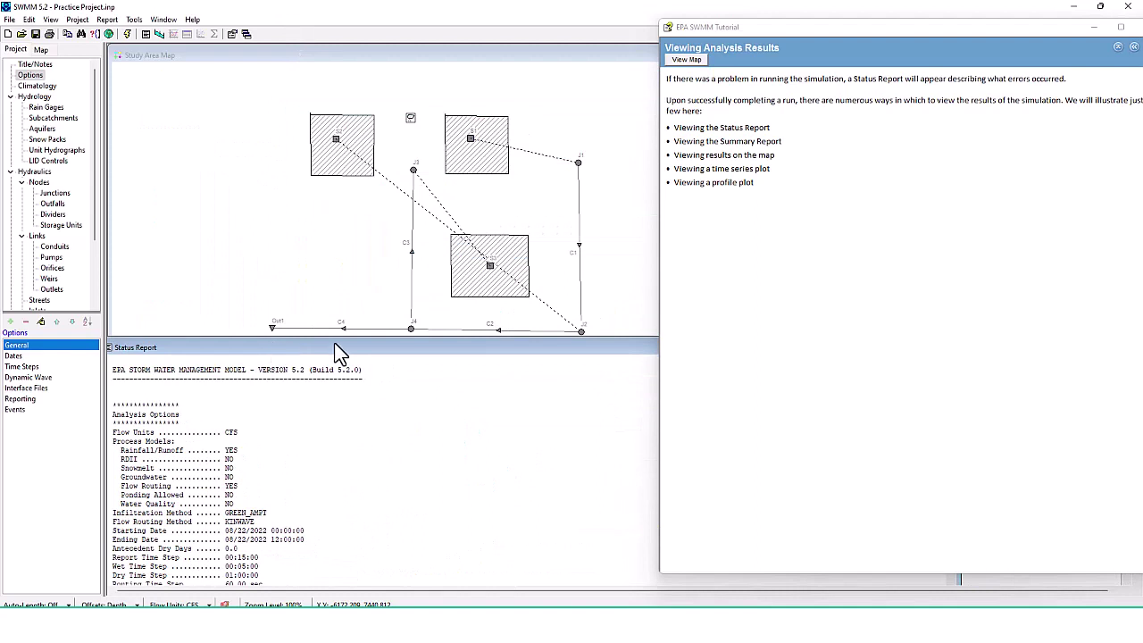
Open junction J4's properties and rearrange the tutorial and property windows
double_click(410, 328)
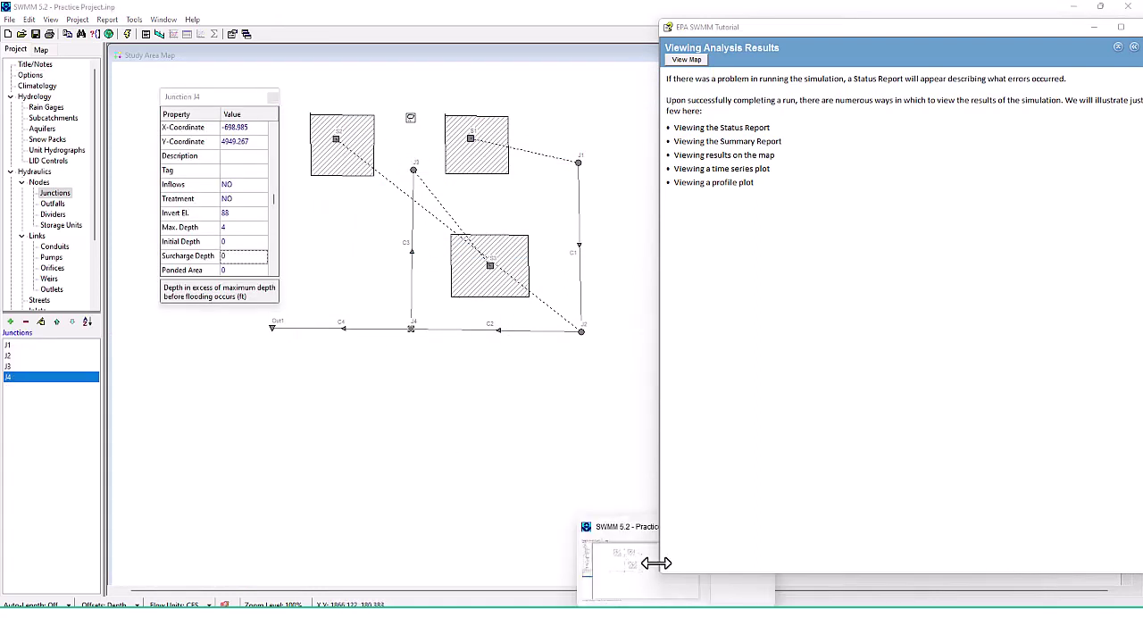
click(622, 631)
click(622, 630)
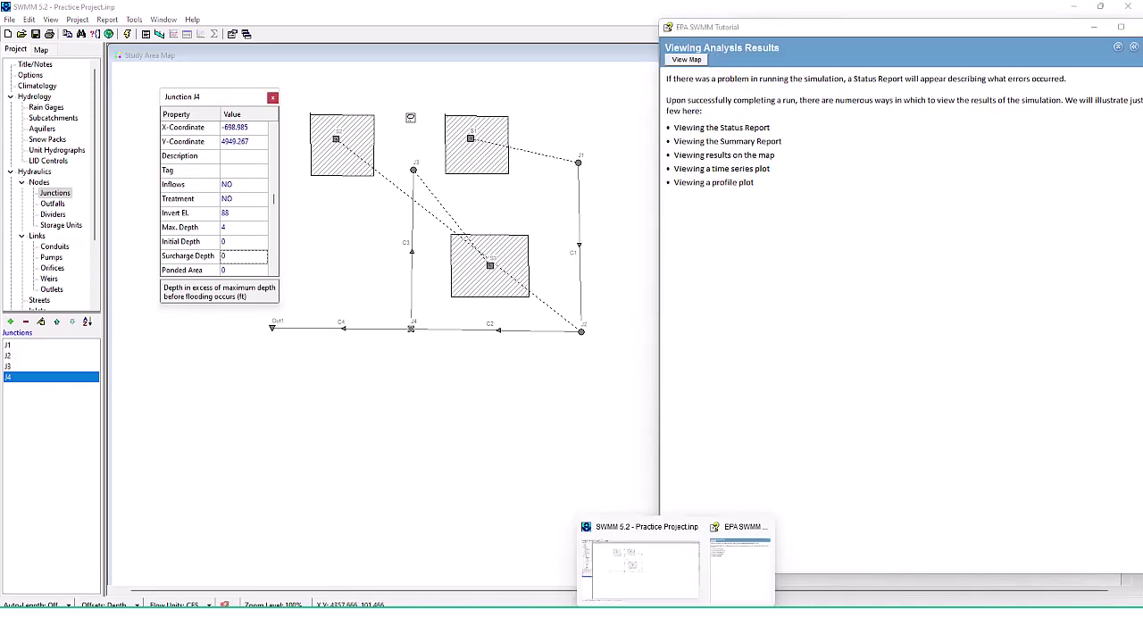
drag(786, 33, 476, 86)
drag(626, 82, 578, 27)
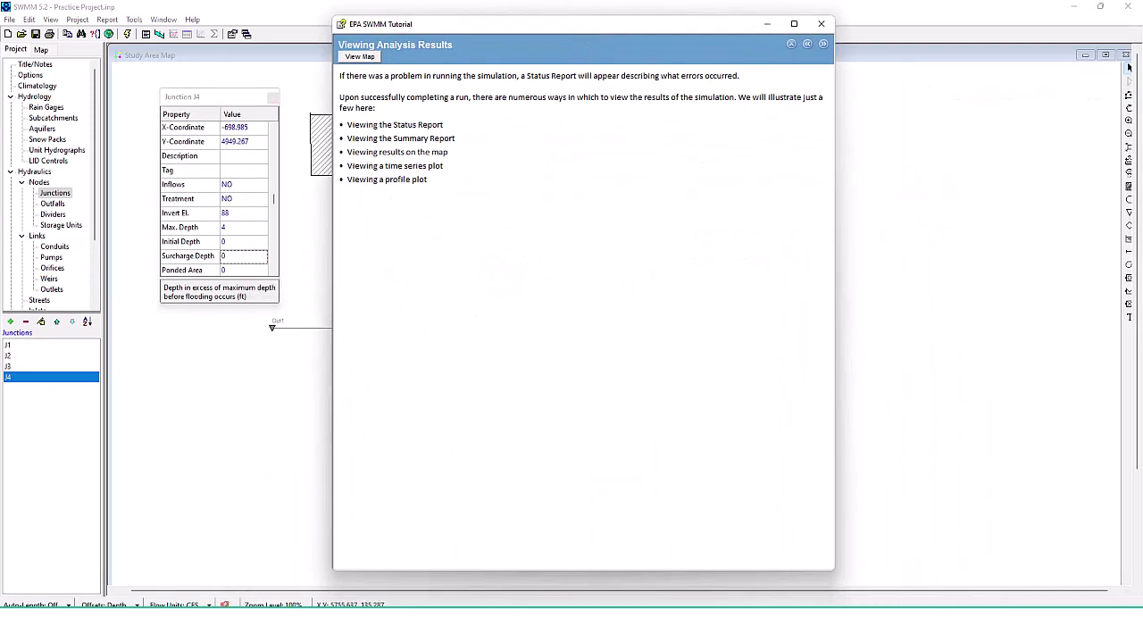
mouse_move(676, 631)
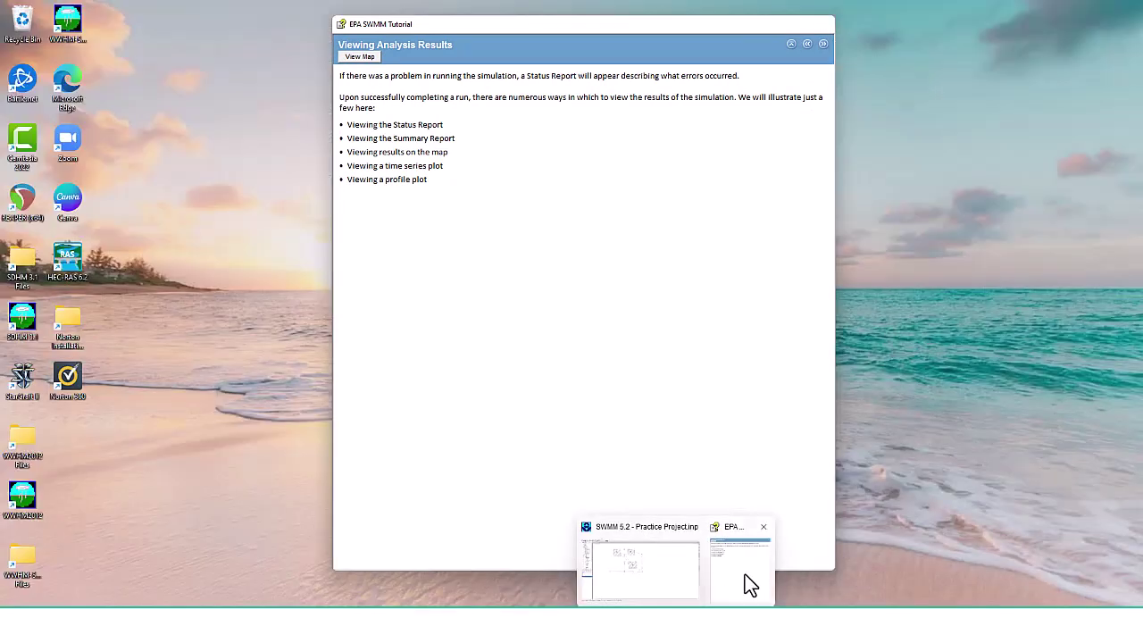
click(745, 577)
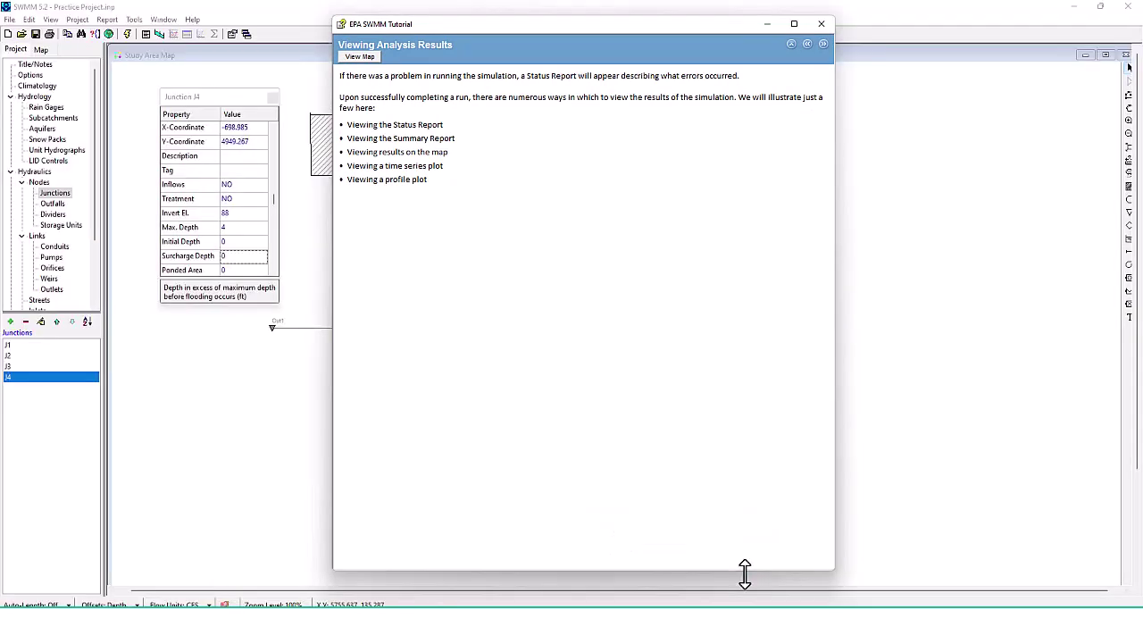
drag(446, 30, 783, 23)
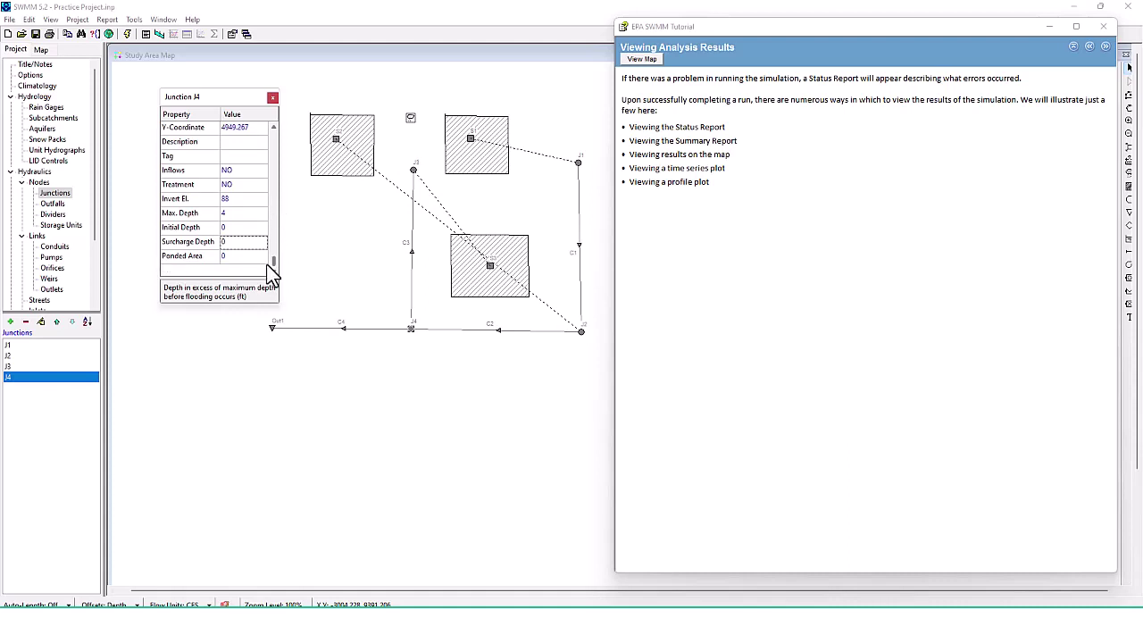
click(273, 127)
drag(269, 105, 343, 146)
Rerun the simulation, open the resulting Status Report, and reposition the report and J4 panel
click(127, 34)
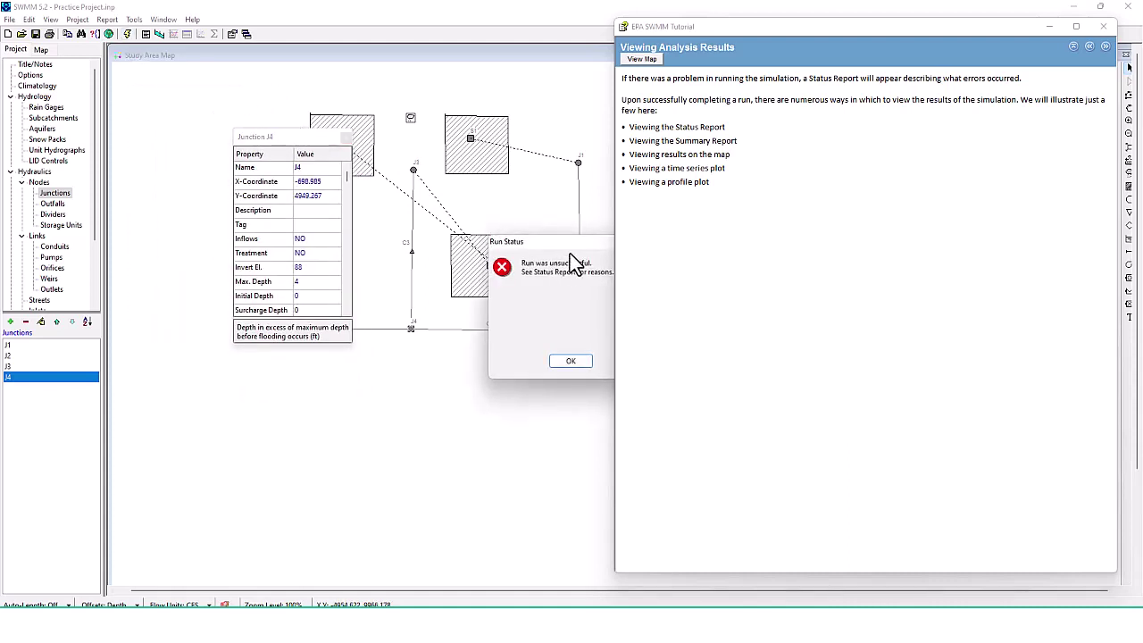
drag(568, 236, 232, 181)
click(238, 297)
drag(432, 348, 471, 416)
drag(302, 141, 213, 90)
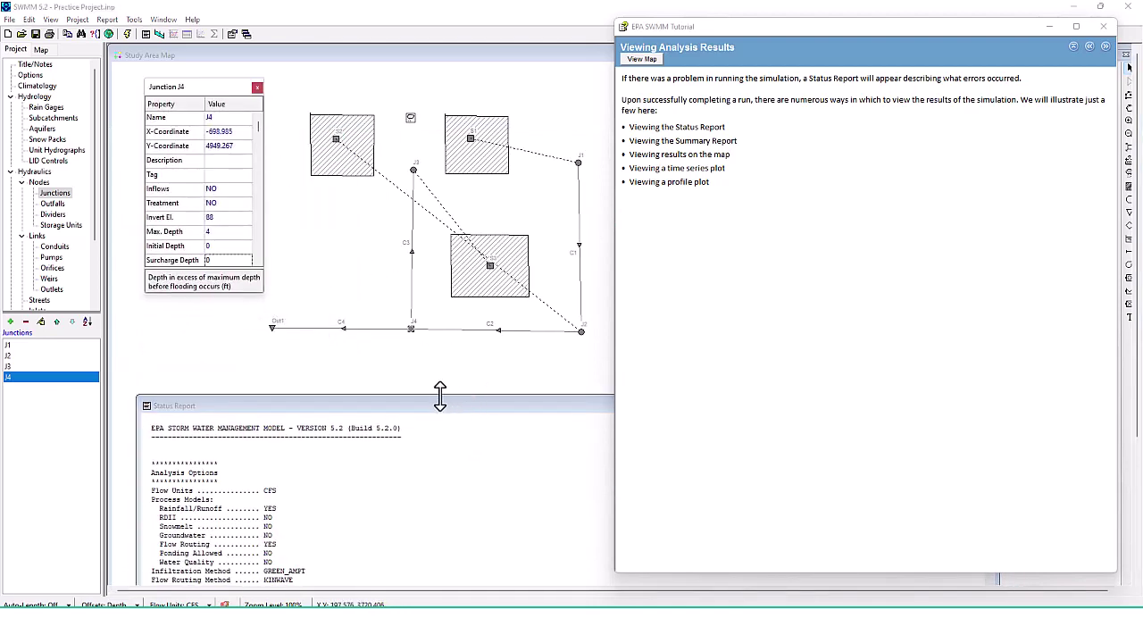
drag(439, 404, 491, 372)
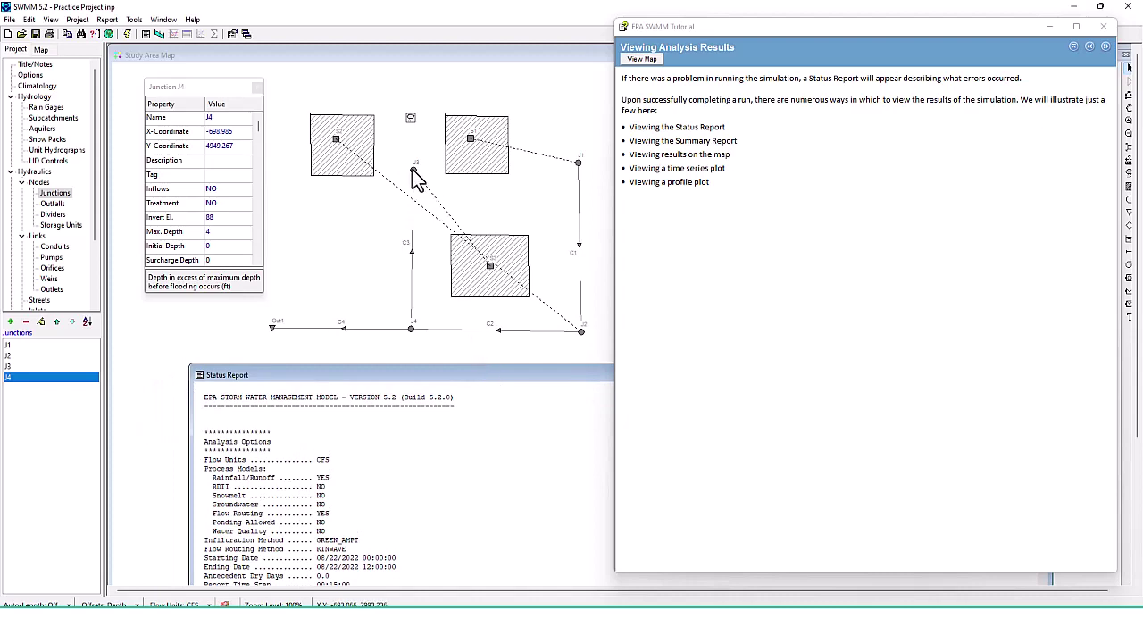
drag(404, 377, 387, 444)
Inspect conduit C3, which runs from J4 to J3, then junction J4's properties
click(413, 255)
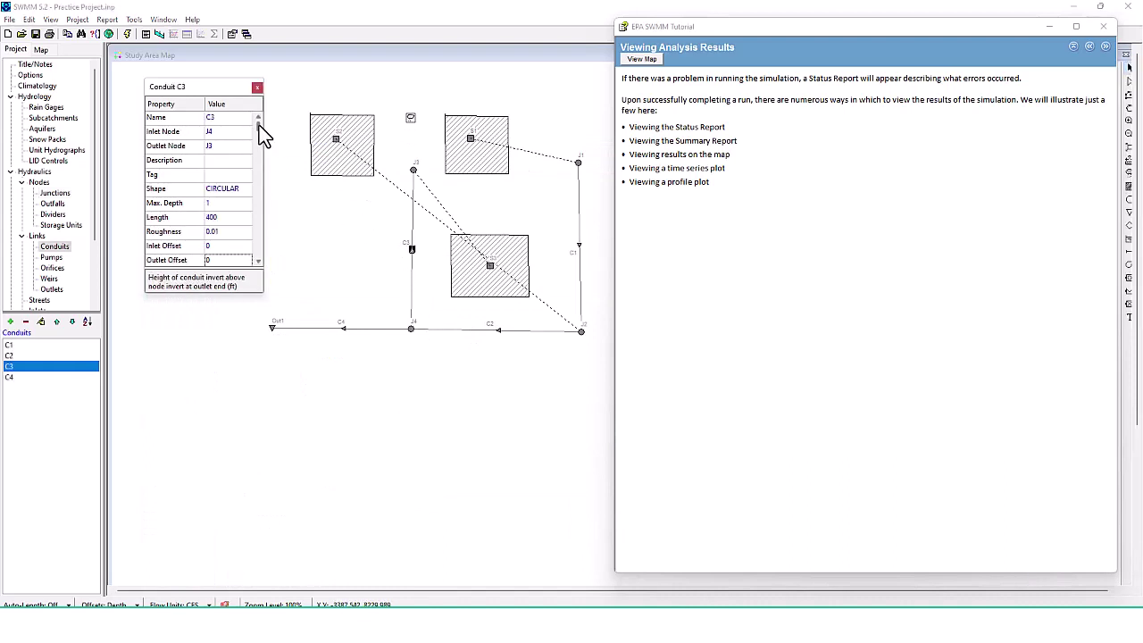
mouse_move(259, 125)
mouse_down()
mouse_move(255, 257)
mouse_move(255, 119)
mouse_up()
click(410, 329)
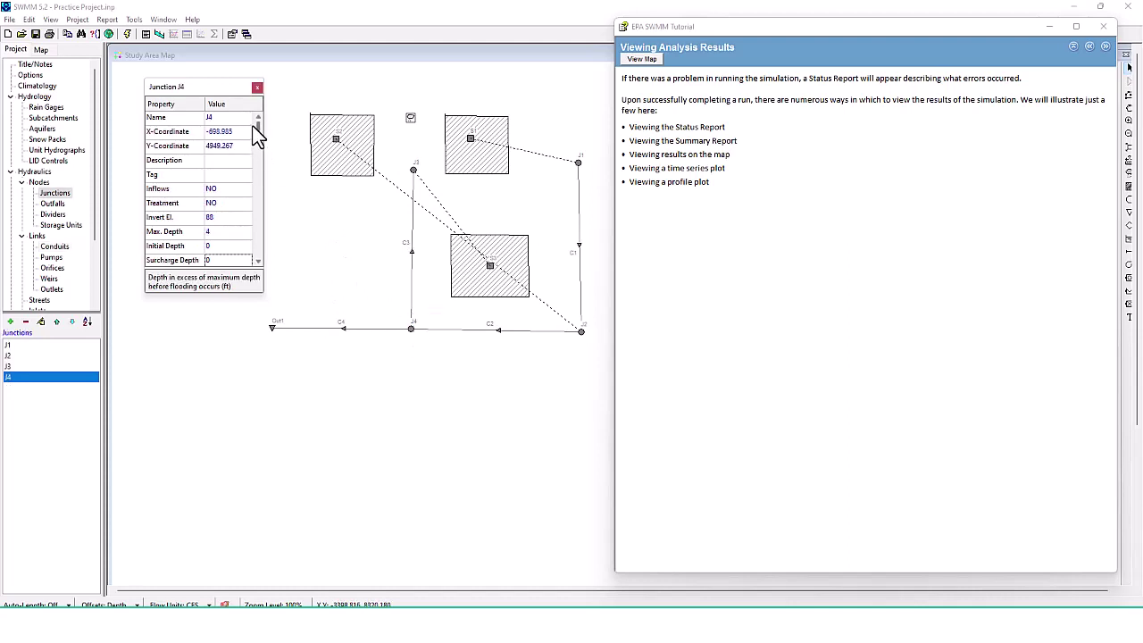
drag(260, 129, 264, 227)
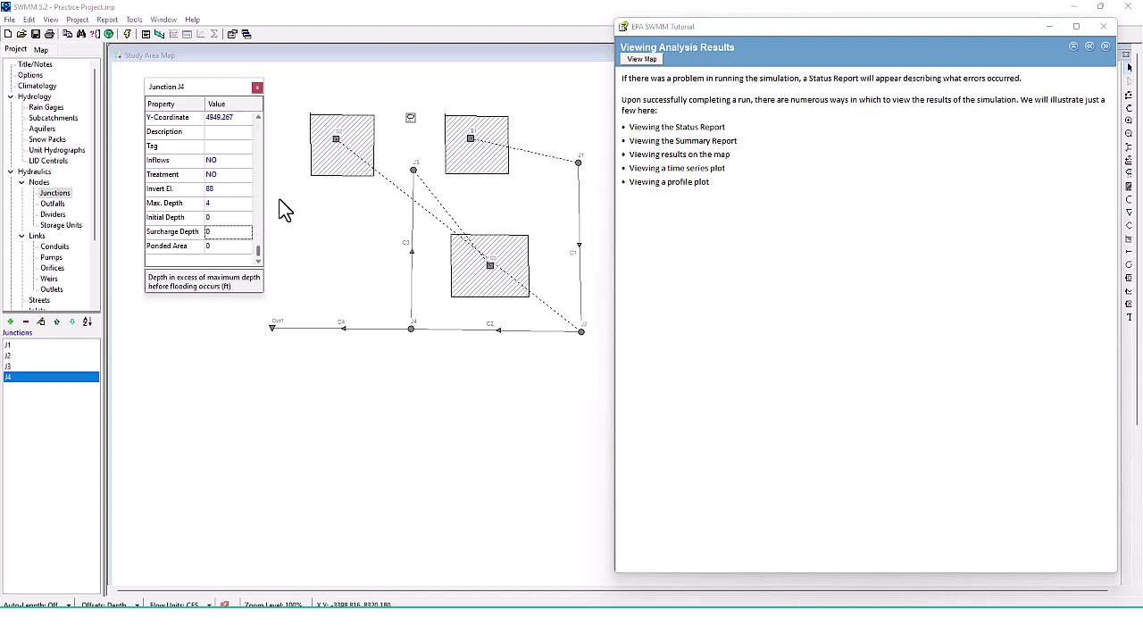
Rerun the simulation and place the new Status Report below the full network map
drag(279, 166, 275, 112)
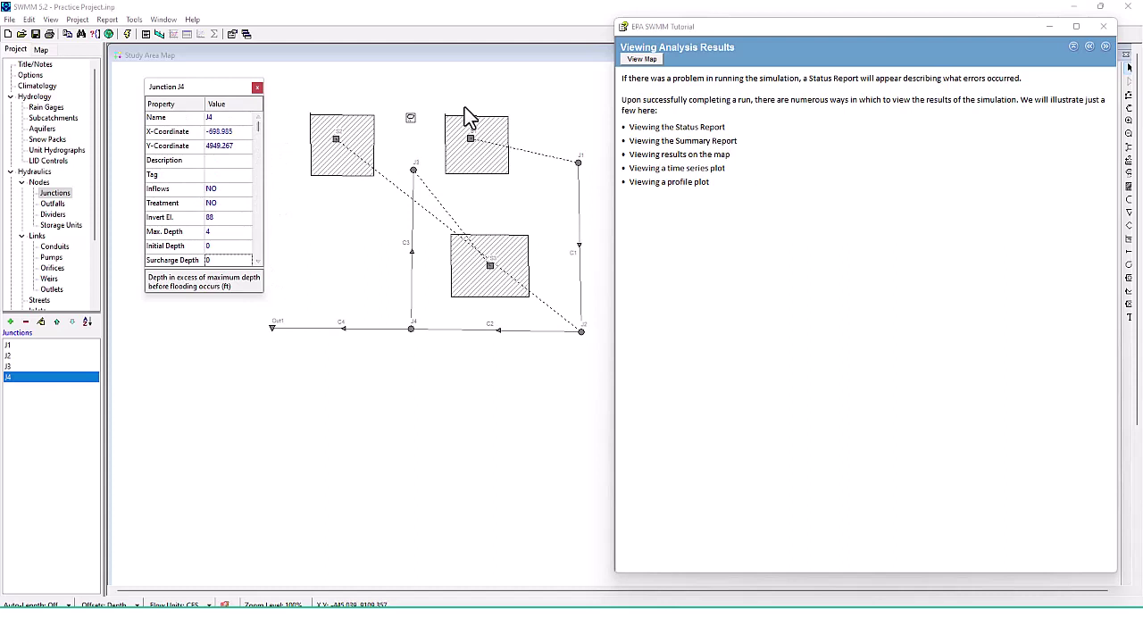
click(127, 35)
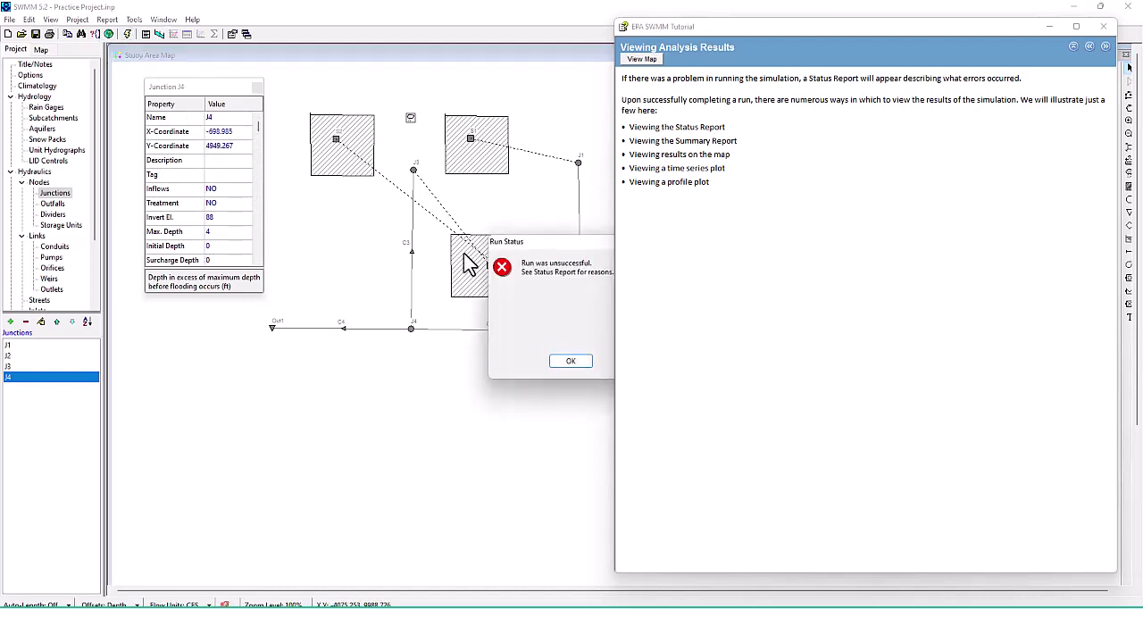
click(325, 263)
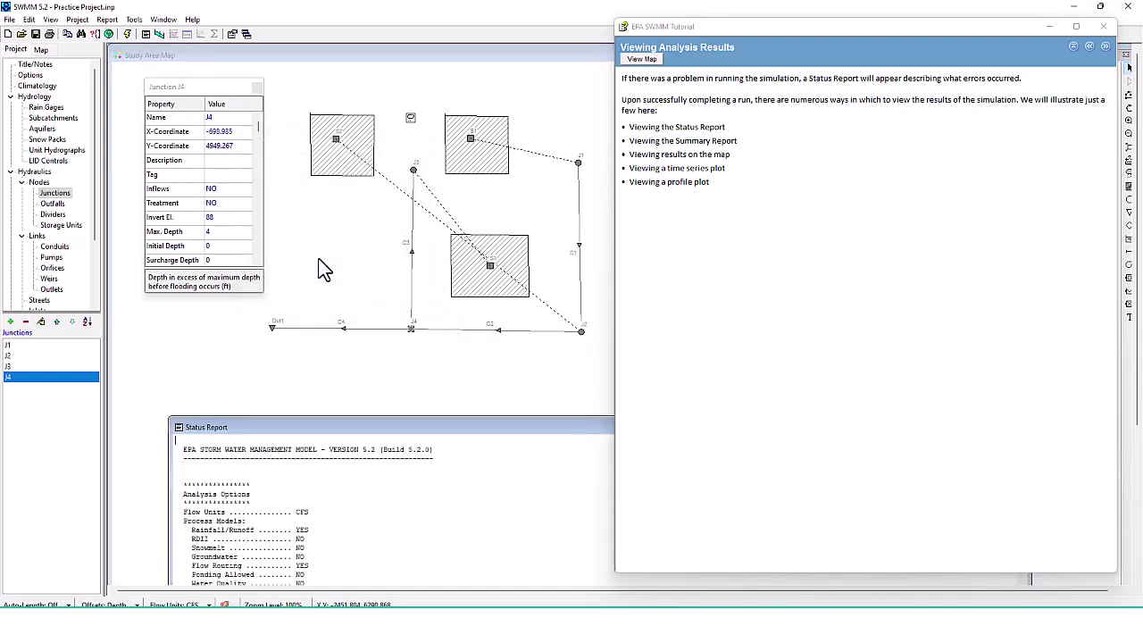
drag(307, 409, 159, 72)
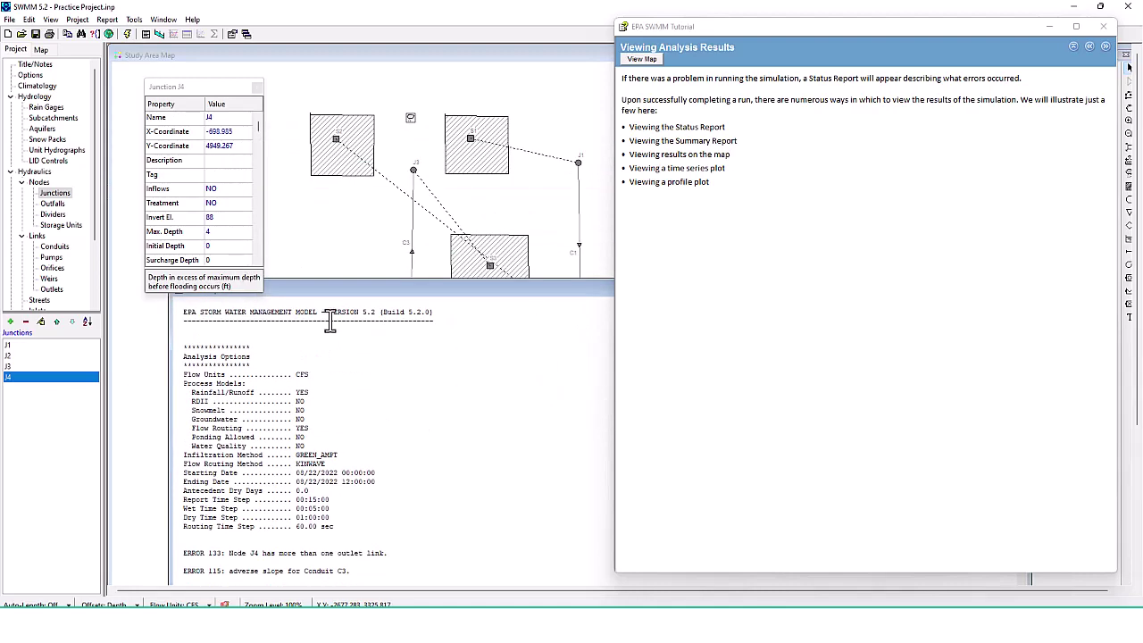
drag(326, 299, 299, 133)
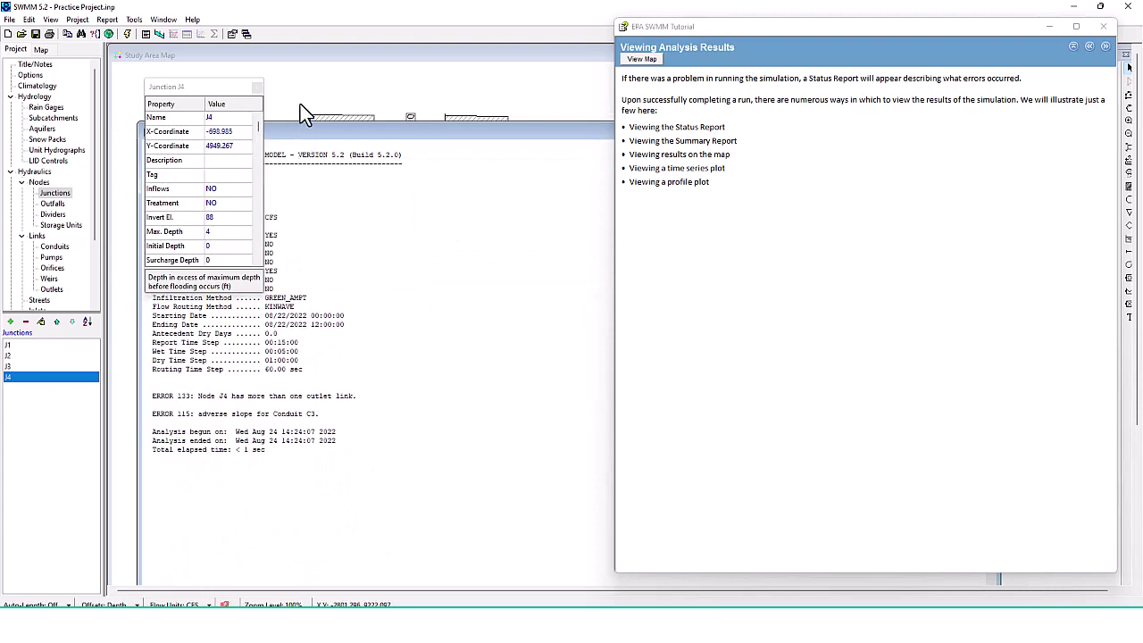
drag(330, 136, 356, 189)
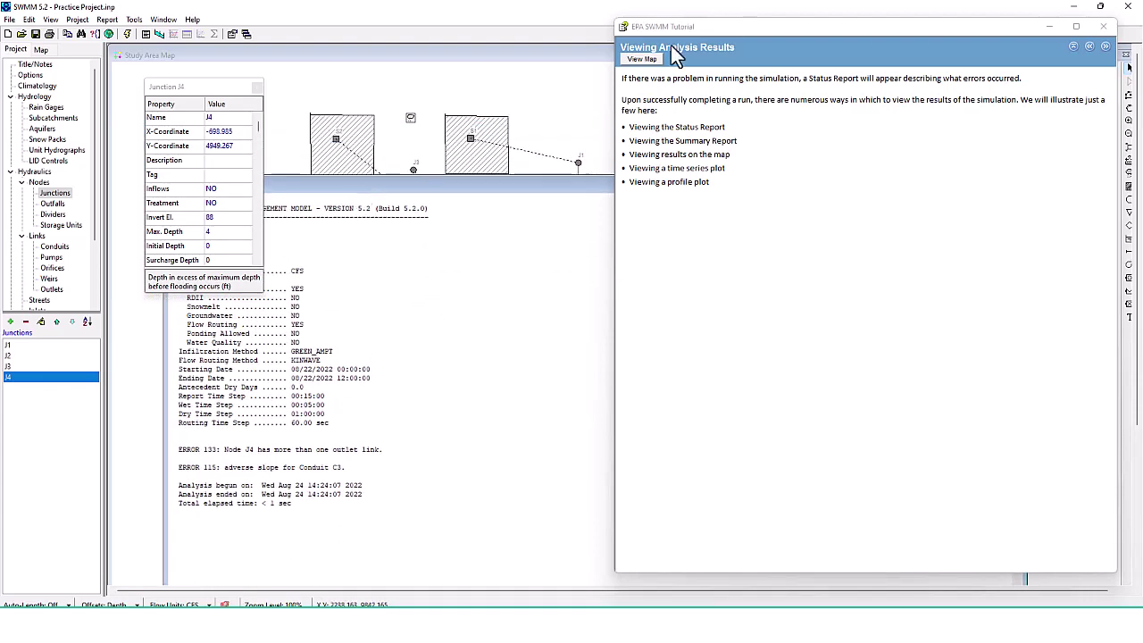
click(647, 62)
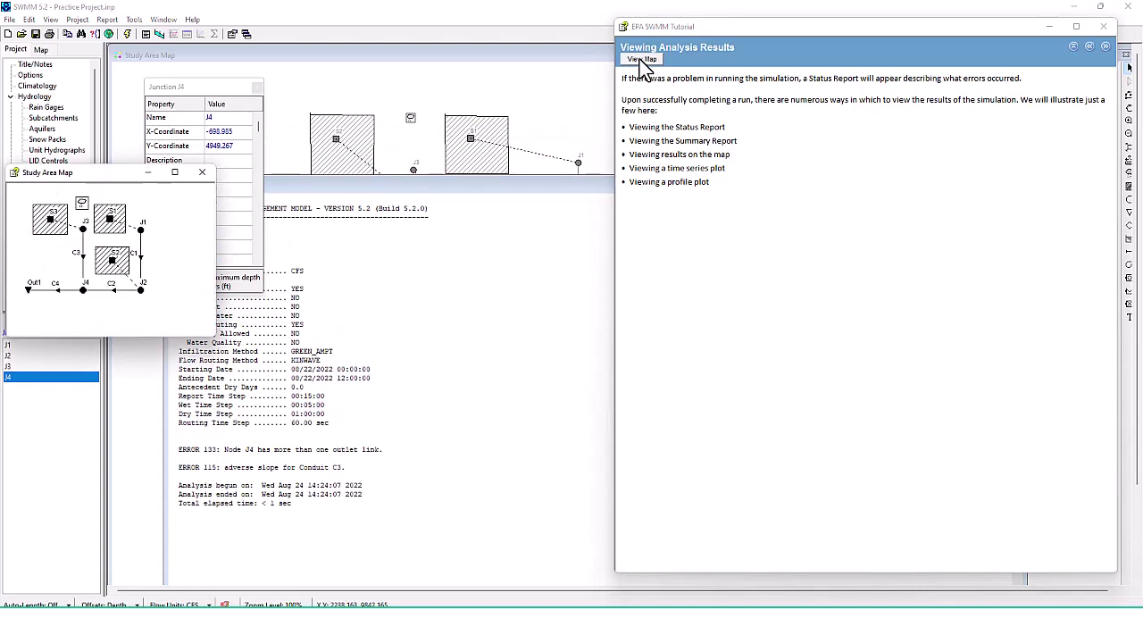
click(201, 172)
drag(412, 188, 408, 362)
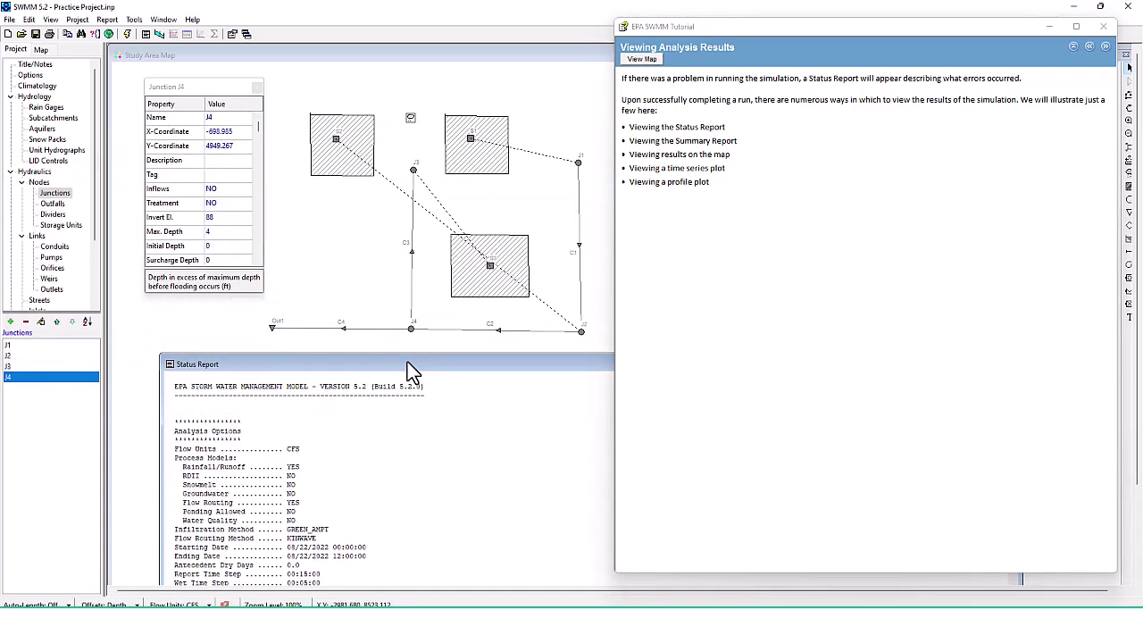
Delete the existing conduit C3 from the map
click(413, 254)
right_click(413, 256)
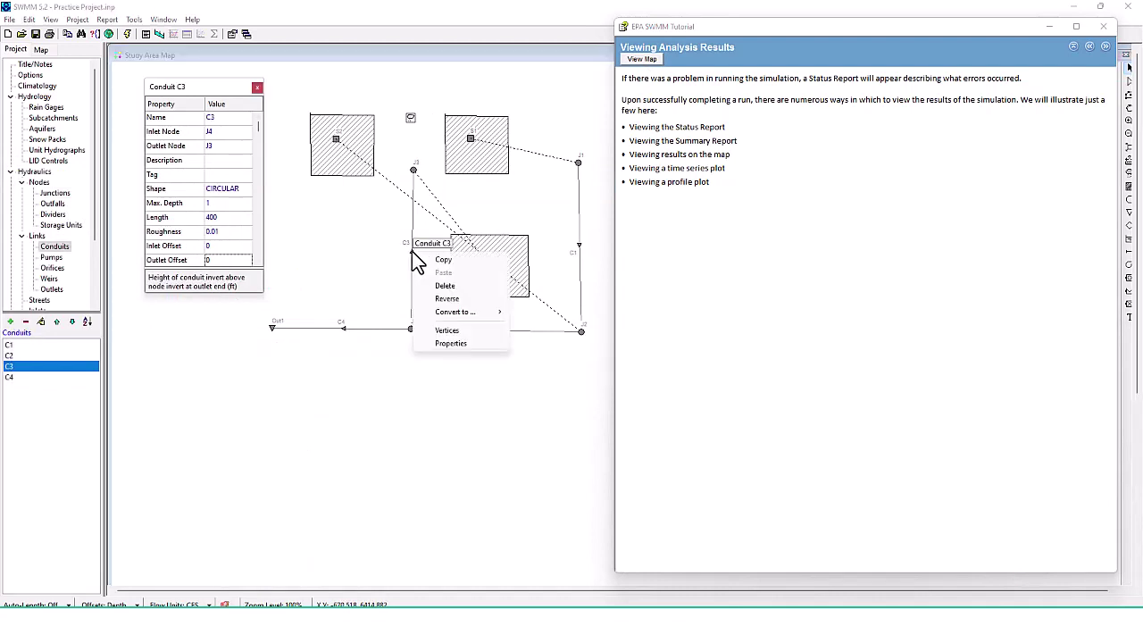
click(385, 239)
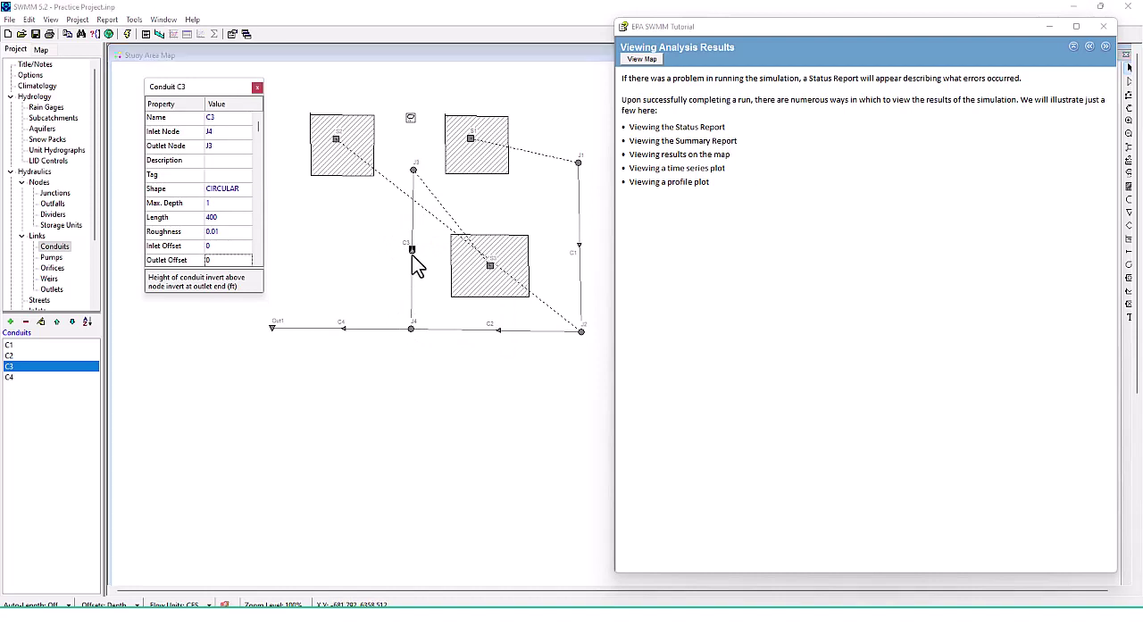
right_click(413, 254)
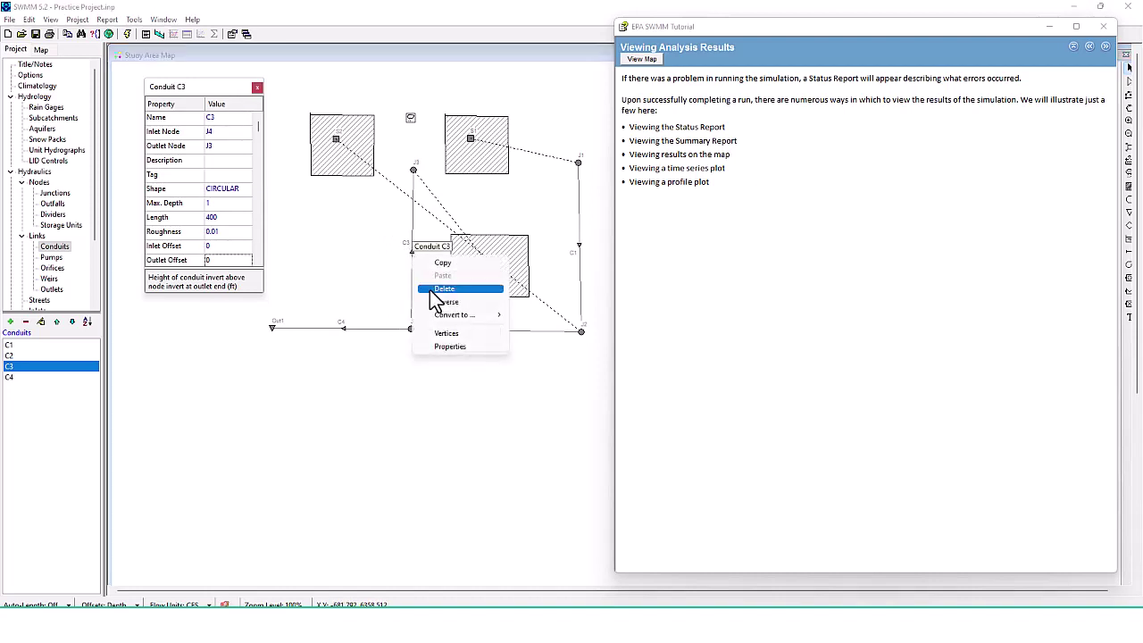
click(431, 289)
drag(575, 277, 362, 233)
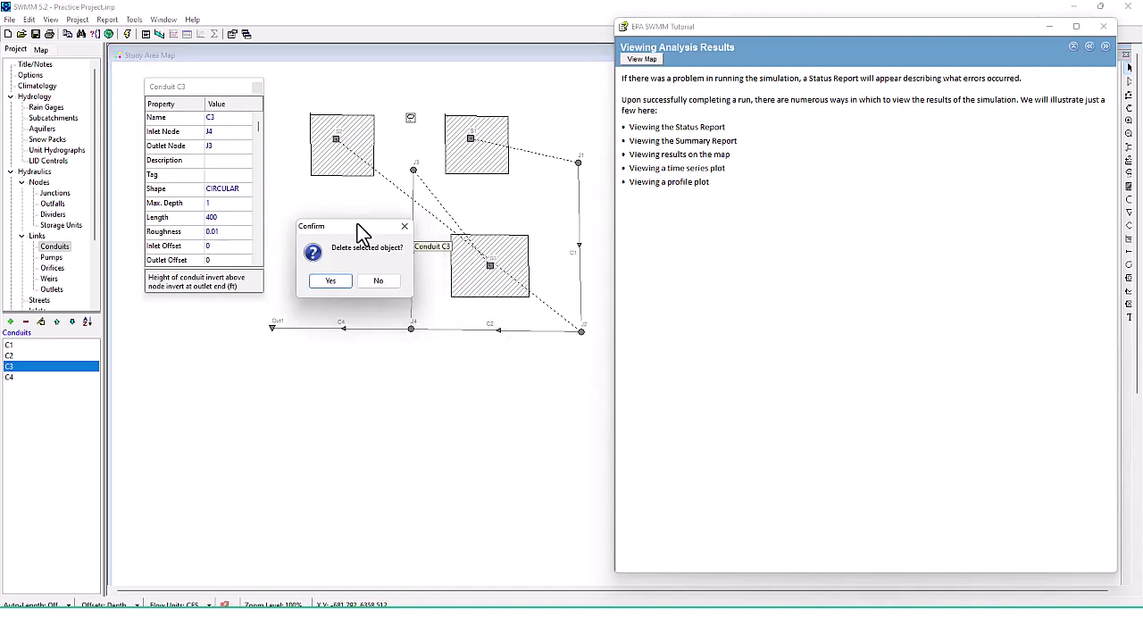
click(404, 227)
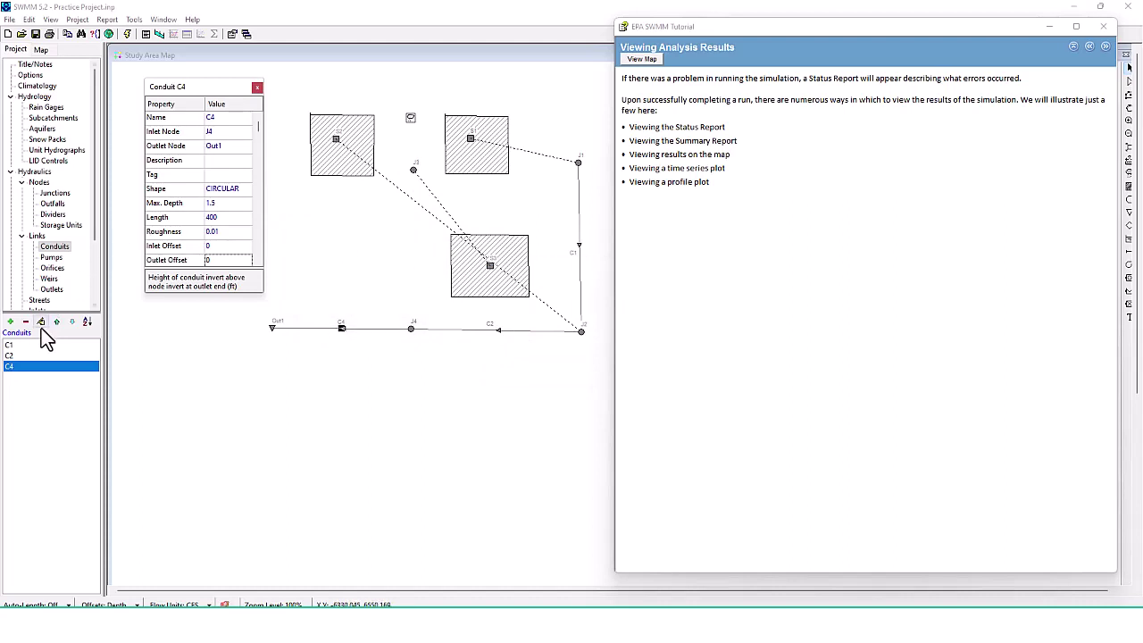
Draw a new conduit from J3 to J4 and rename it from C5 to C3
click(10, 322)
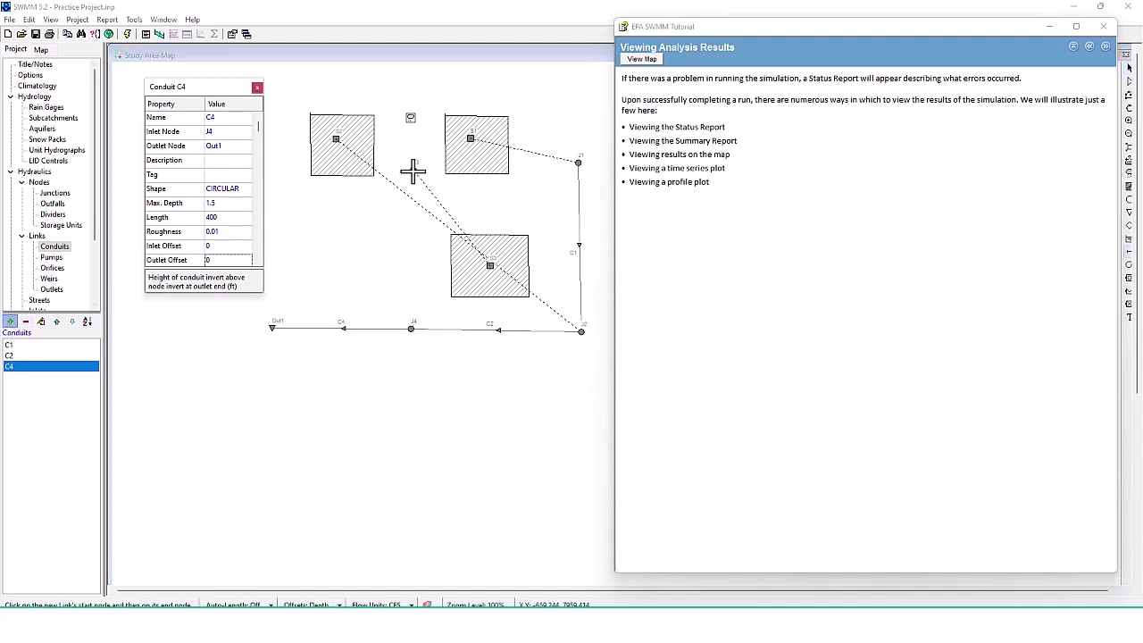
click(413, 170)
click(419, 329)
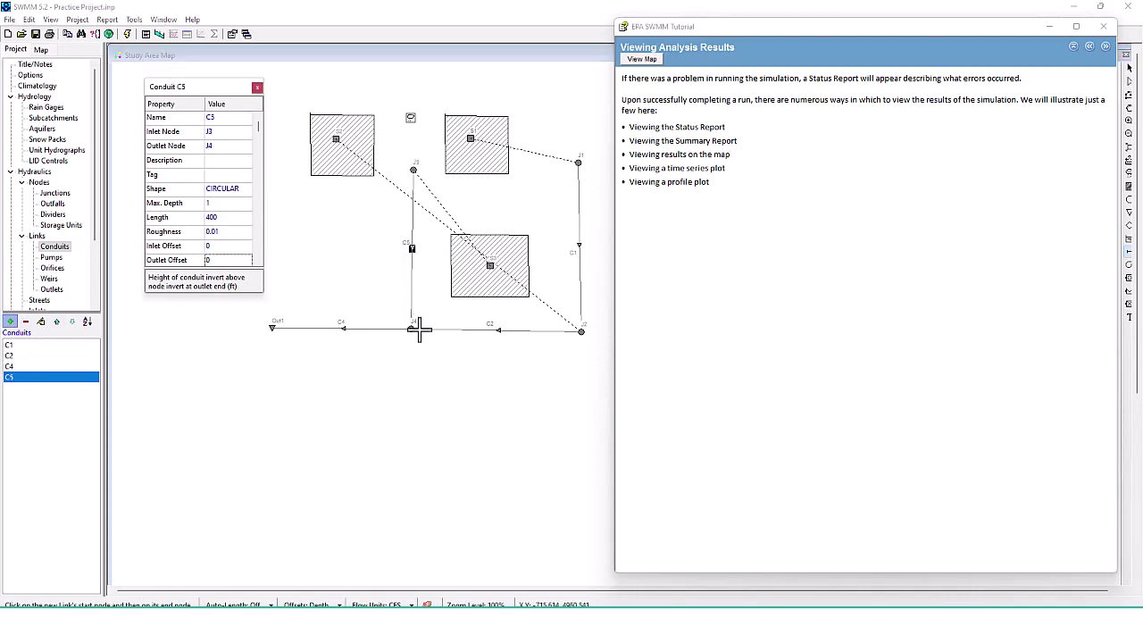
click(225, 117)
text(c3)
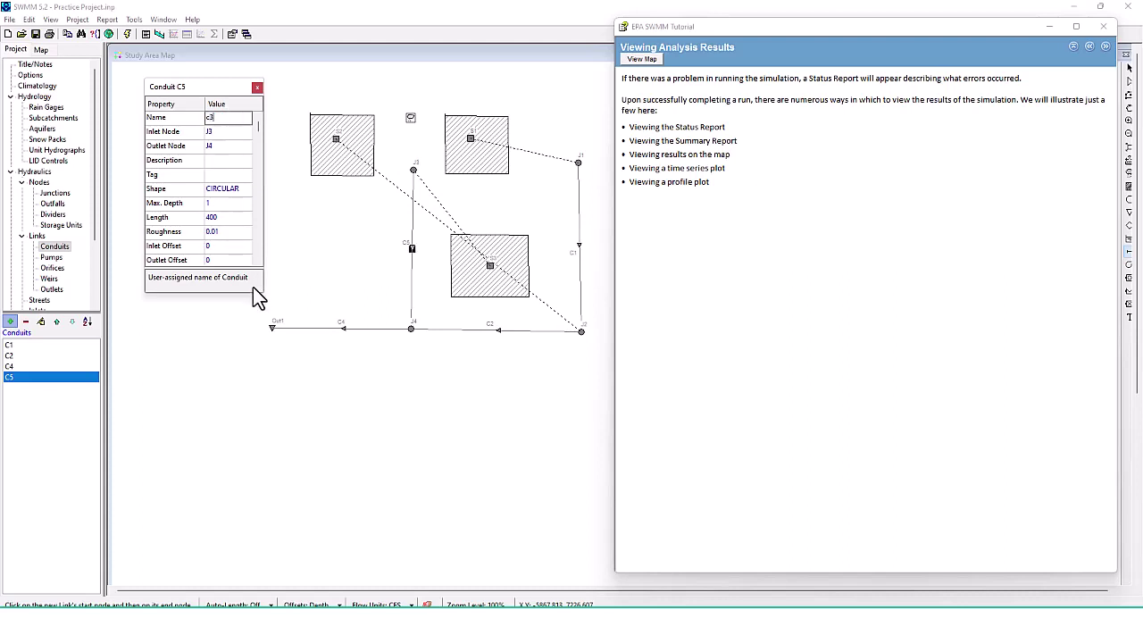
key(Return)
click(318, 362)
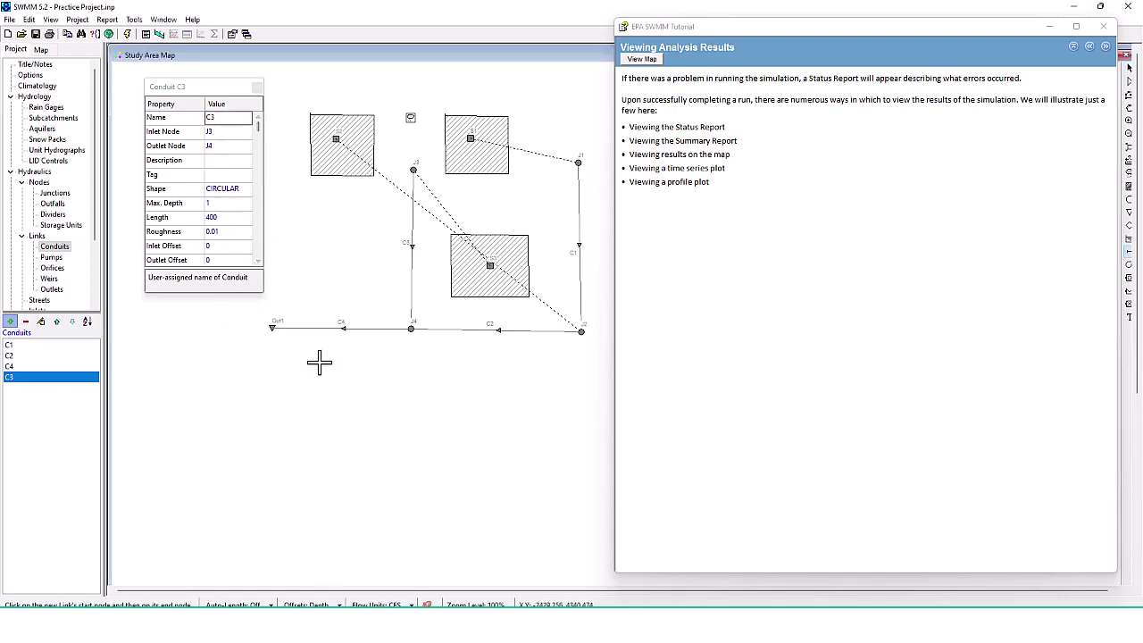
mouse_move(256, 134)
mouse_down()
mouse_move(270, 227)
mouse_move(273, 140)
mouse_up()
Run the corrected project, move the Run Status report aside, and advance the tutorial to Status/Summary Reports
click(257, 87)
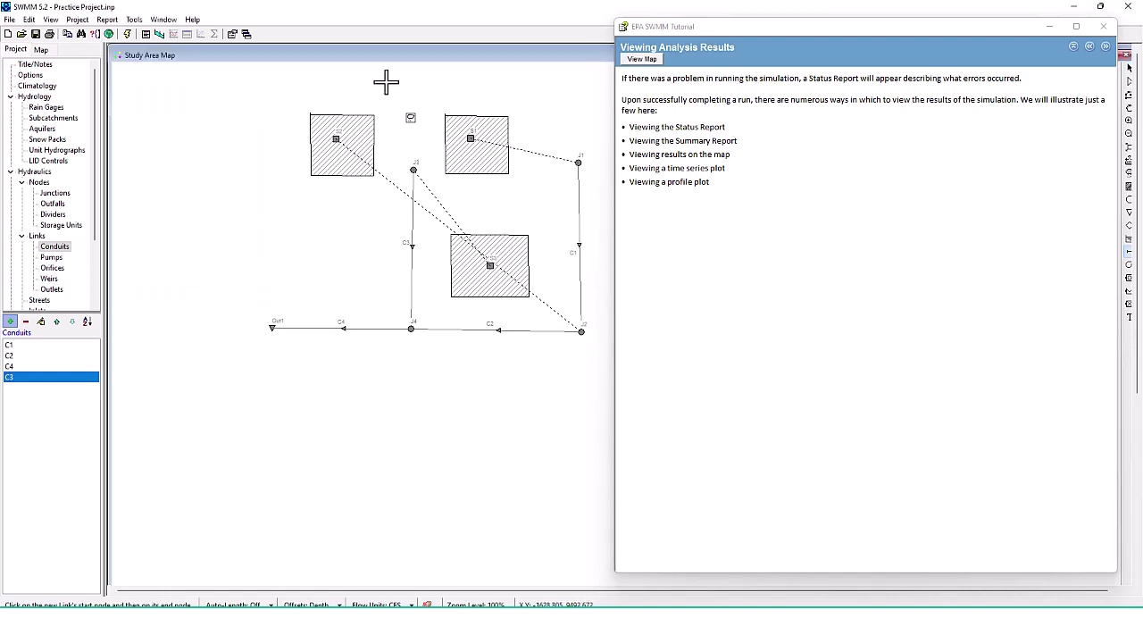
click(109, 35)
drag(574, 259, 274, 168)
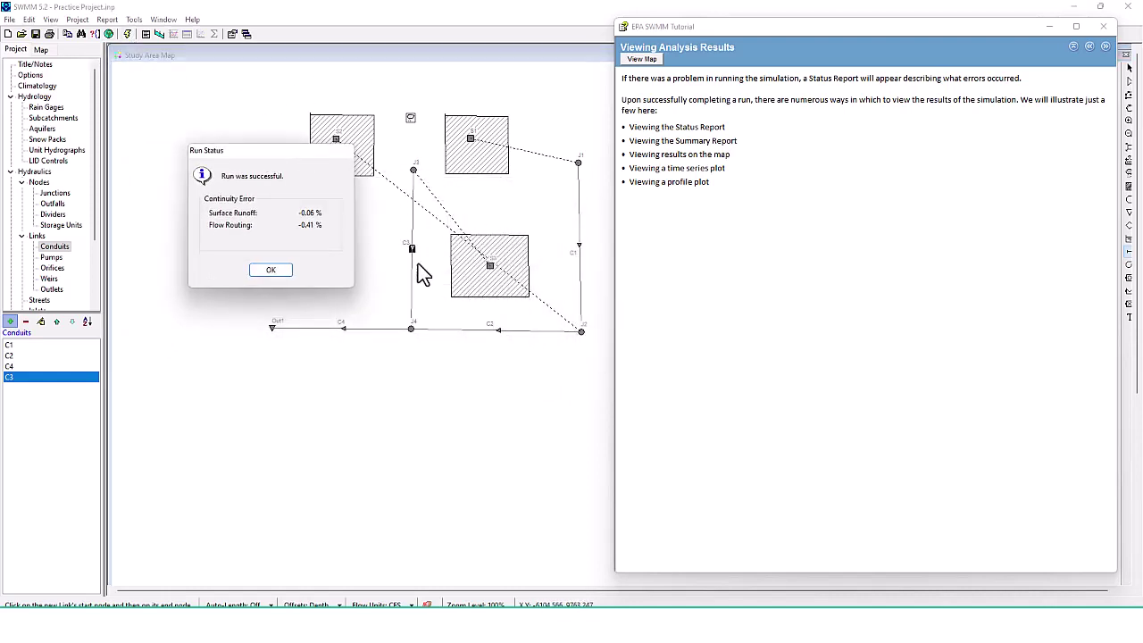
drag(737, 28, 603, 28)
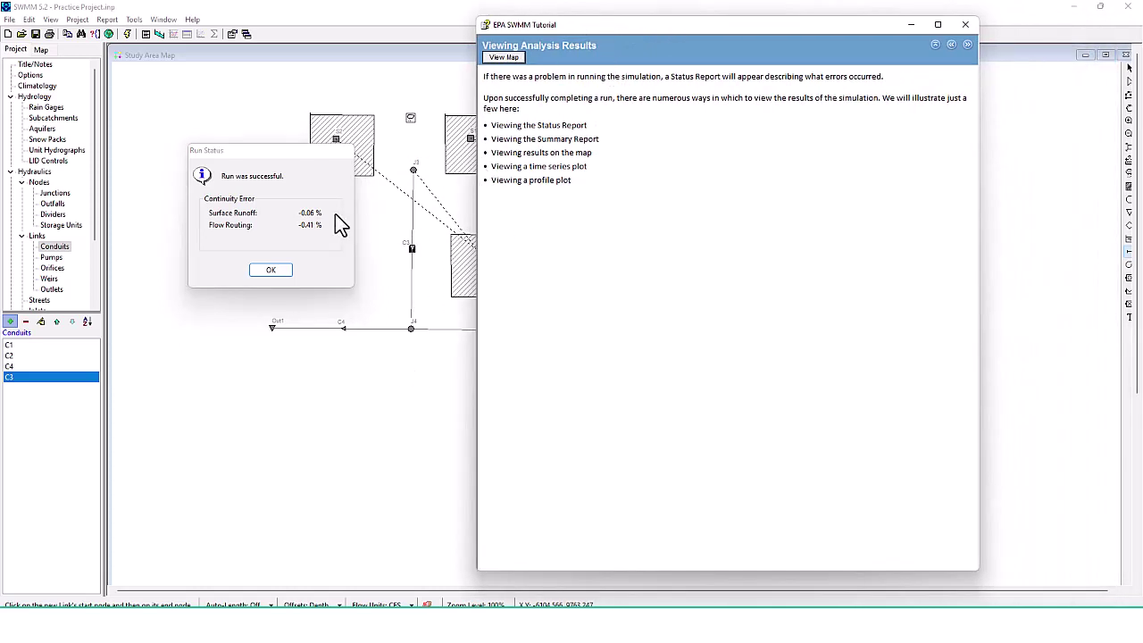
click(967, 46)
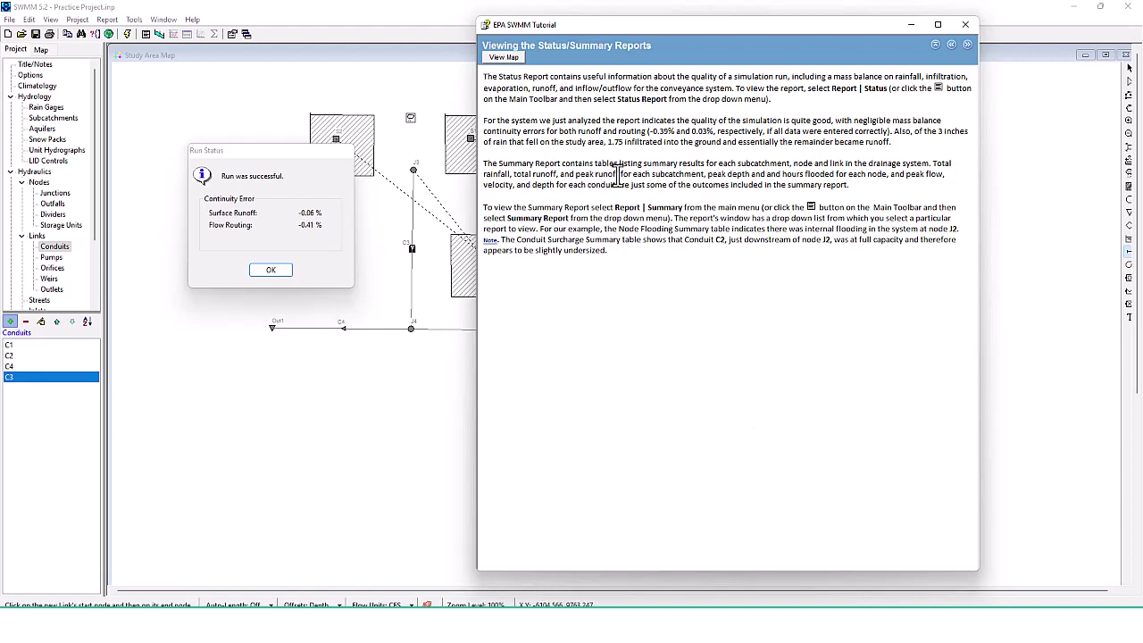
Read the tutorial's report instructions and dismiss the successful-run message
drag(598, 176, 773, 164)
click(769, 185)
triple_click(752, 214)
click(694, 286)
click(273, 273)
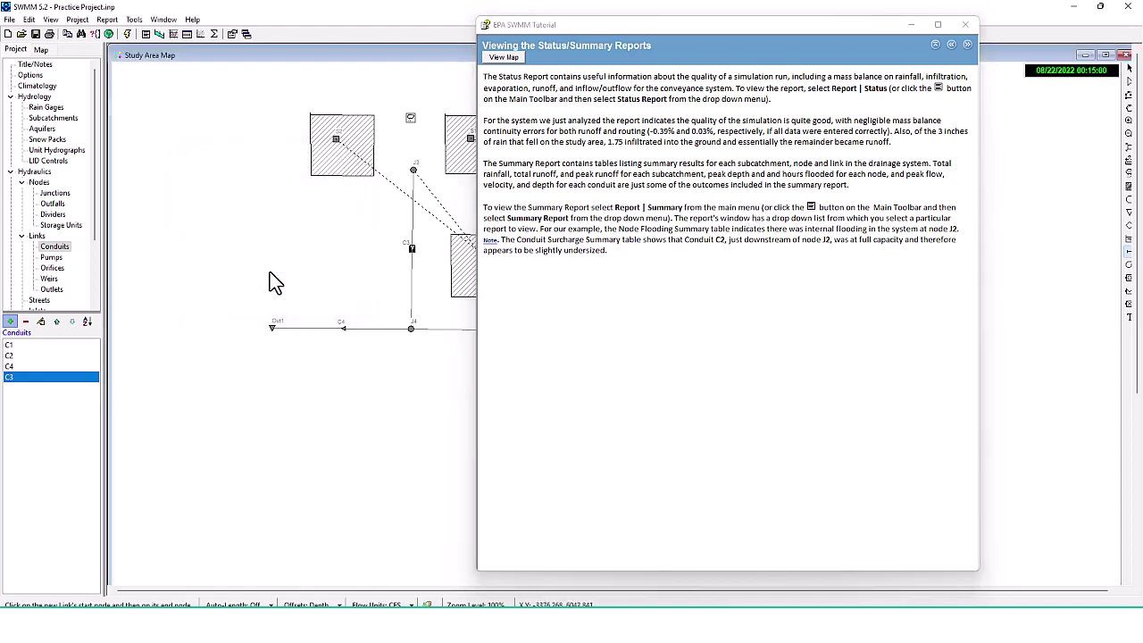
View the Status Report in a resized, repositioned window, then close it
click(147, 37)
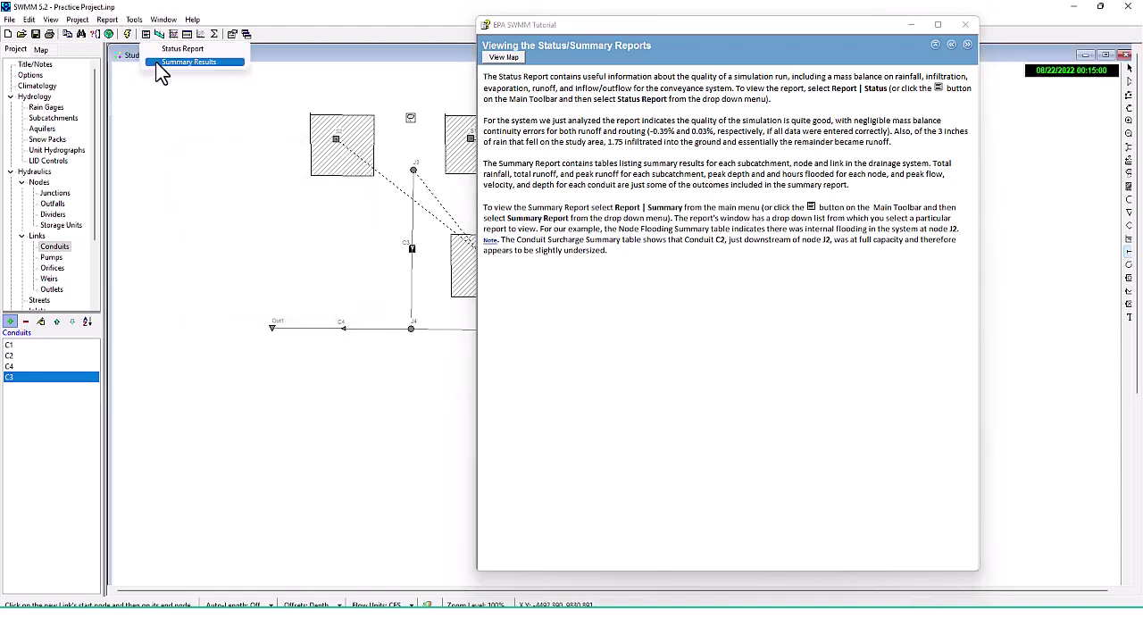
click(159, 49)
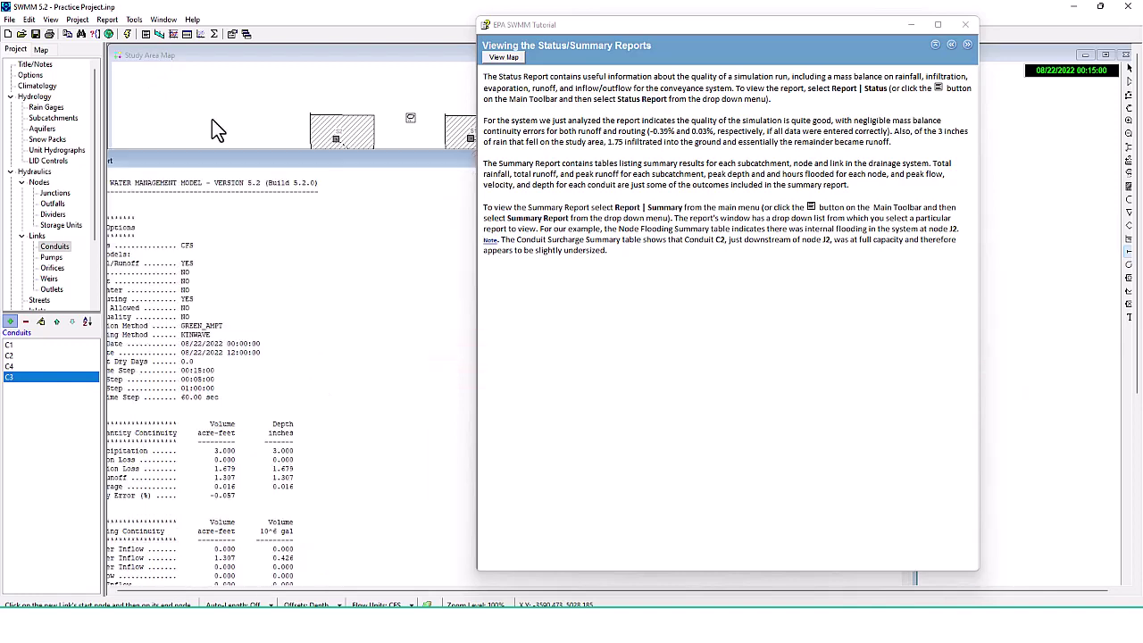
drag(201, 92, 284, 183)
drag(440, 194, 140, 153)
click(418, 135)
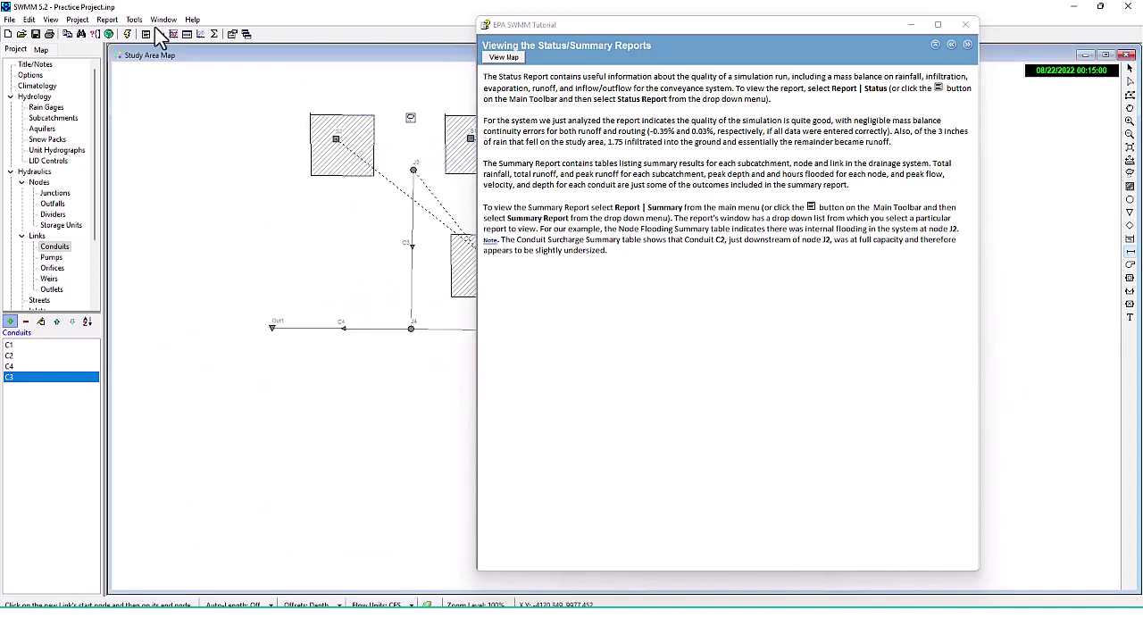
Show the Summary Results with S1–S3 subcatchment runoff and advance the tutorial to Viewing Results on the Map
click(151, 34)
click(156, 62)
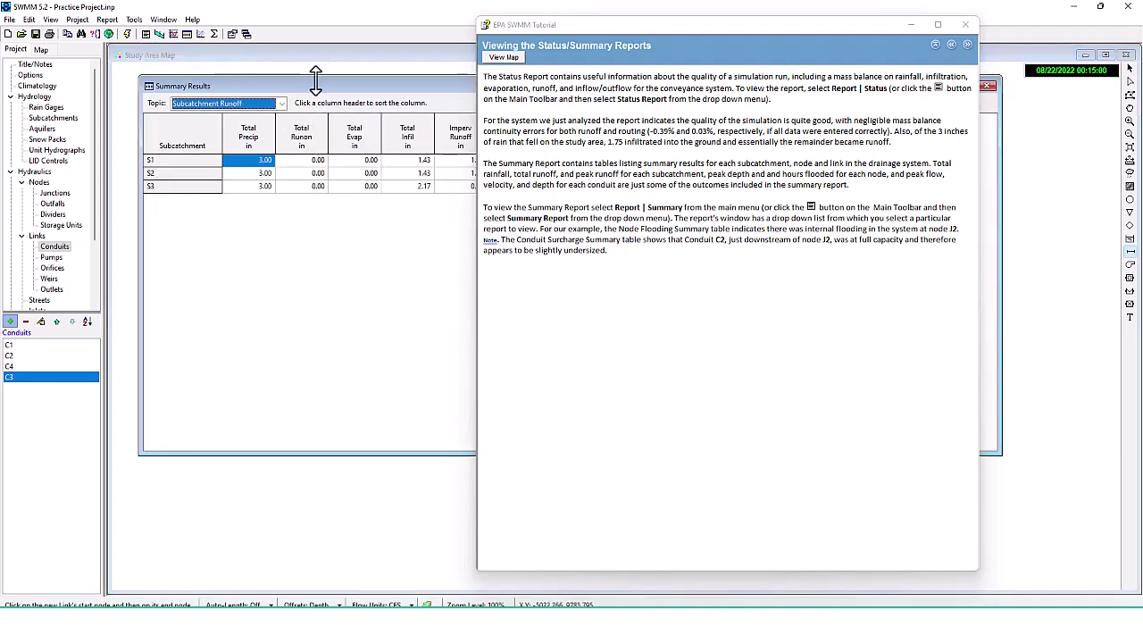
mouse_move(315, 81)
mouse_down()
mouse_move(316, 95)
mouse_move(278, 115)
mouse_move(301, 96)
mouse_up()
click(967, 45)
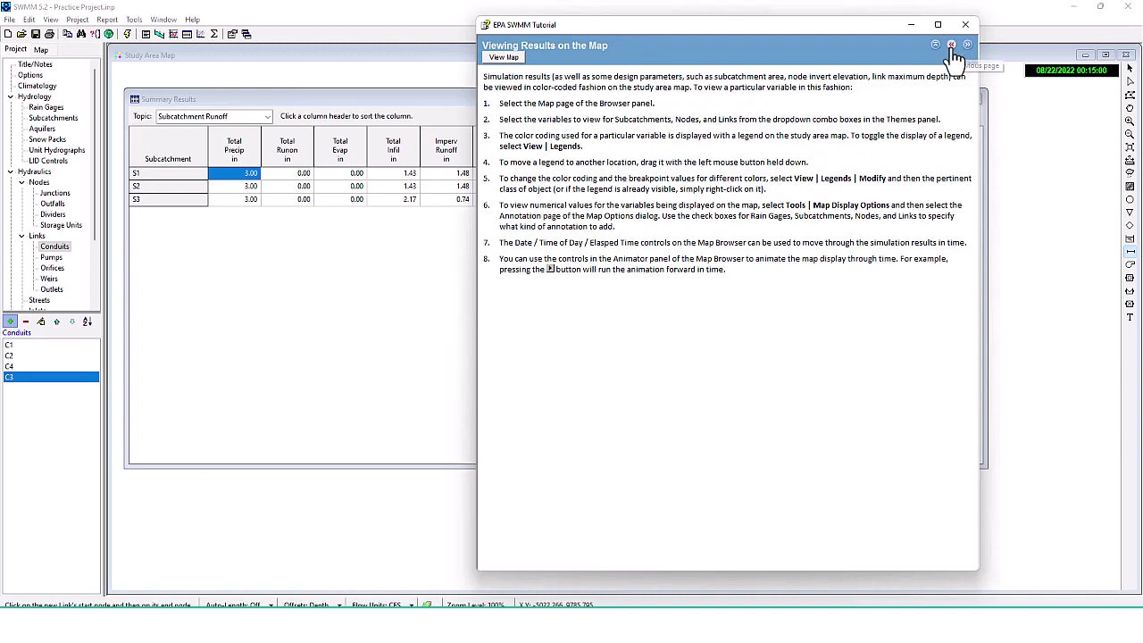
Revisit the reports tutorial page, return to Viewing Results on the Map, and close the Summary Results window
click(952, 49)
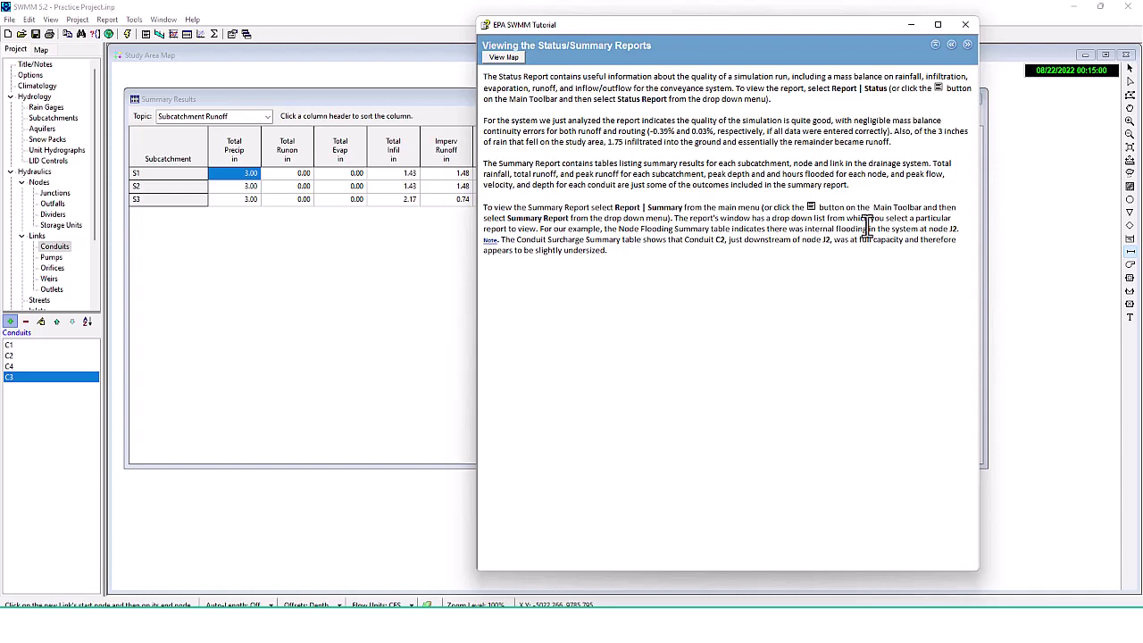
click(967, 44)
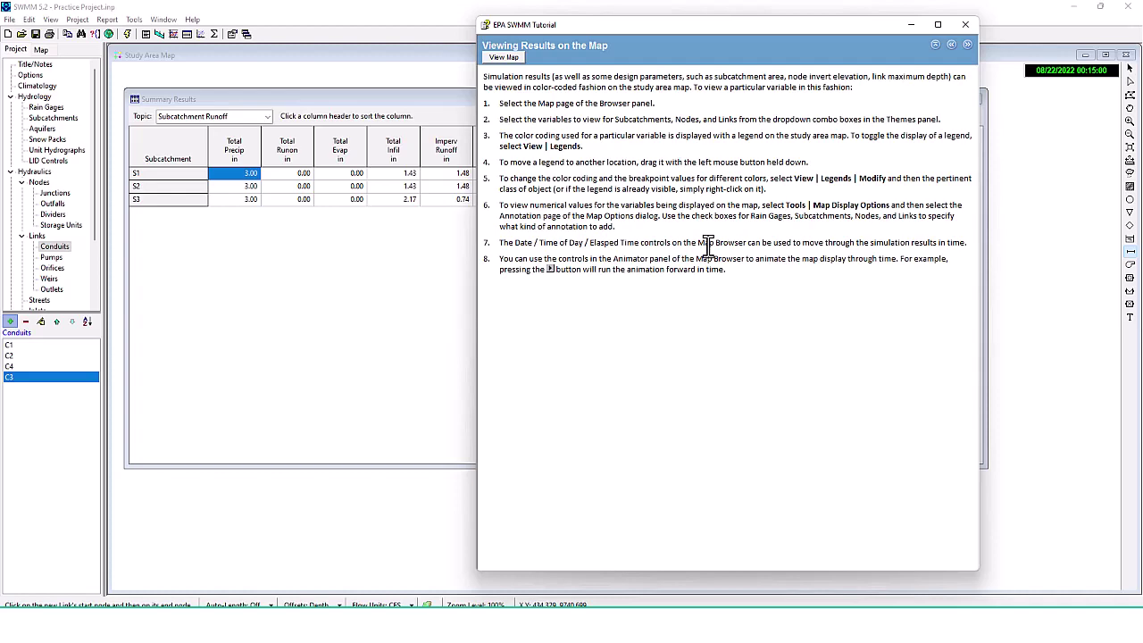
click(357, 97)
drag(364, 99, 91, 87)
drag(395, 71, 146, 89)
click(464, 91)
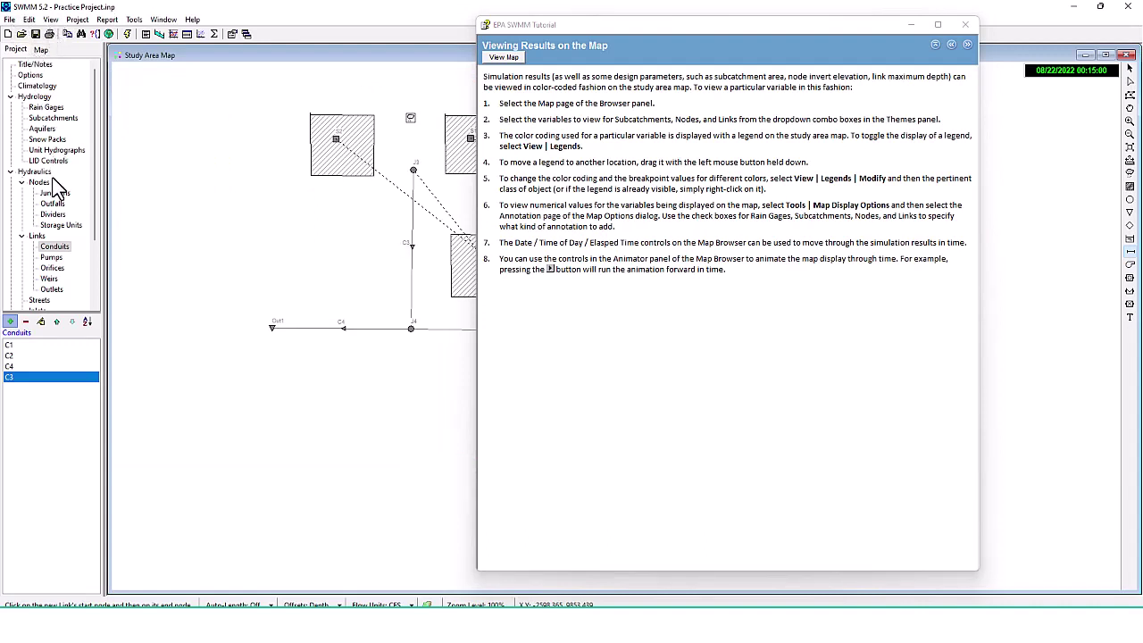
Switch the Project browser's object list to Map Labels
drag(95, 138, 104, 263)
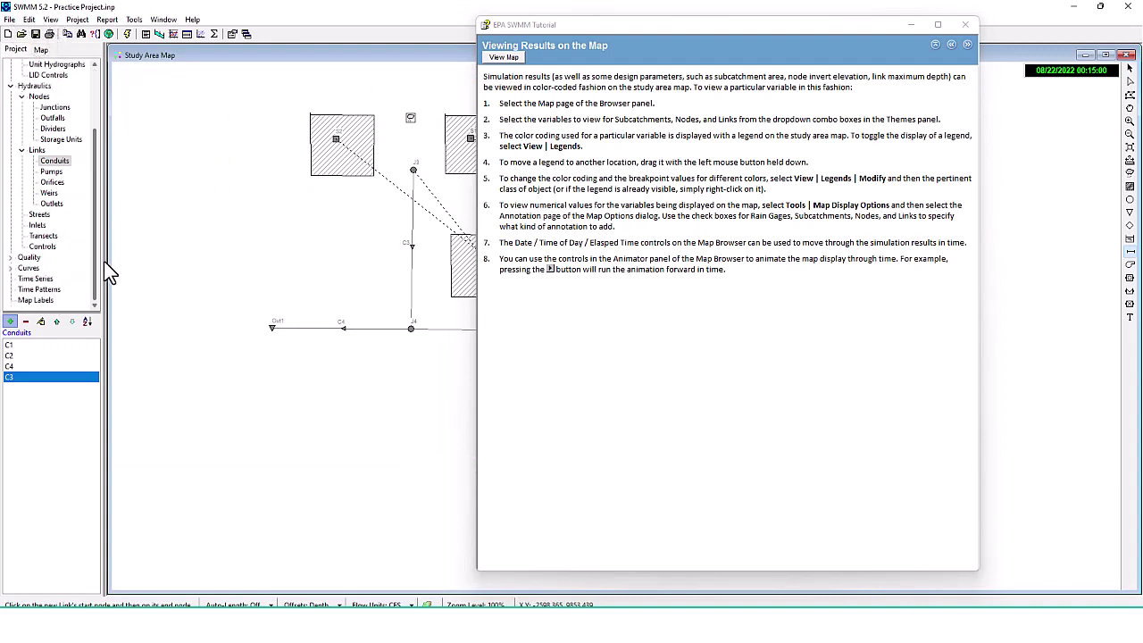
click(38, 300)
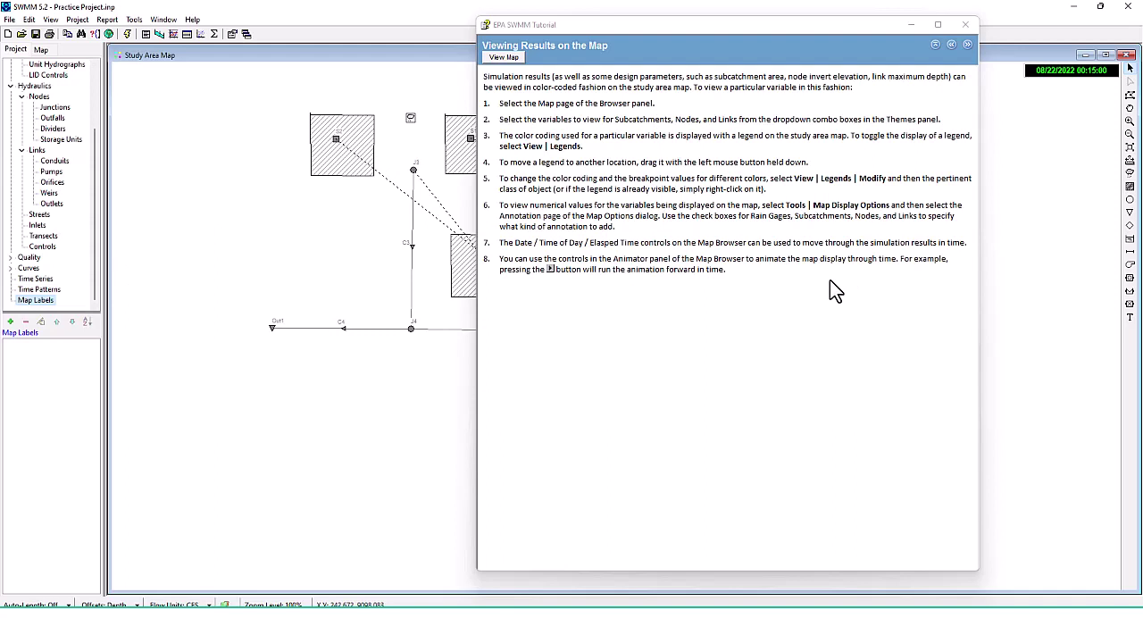
drag(500, 103, 596, 103)
click(505, 120)
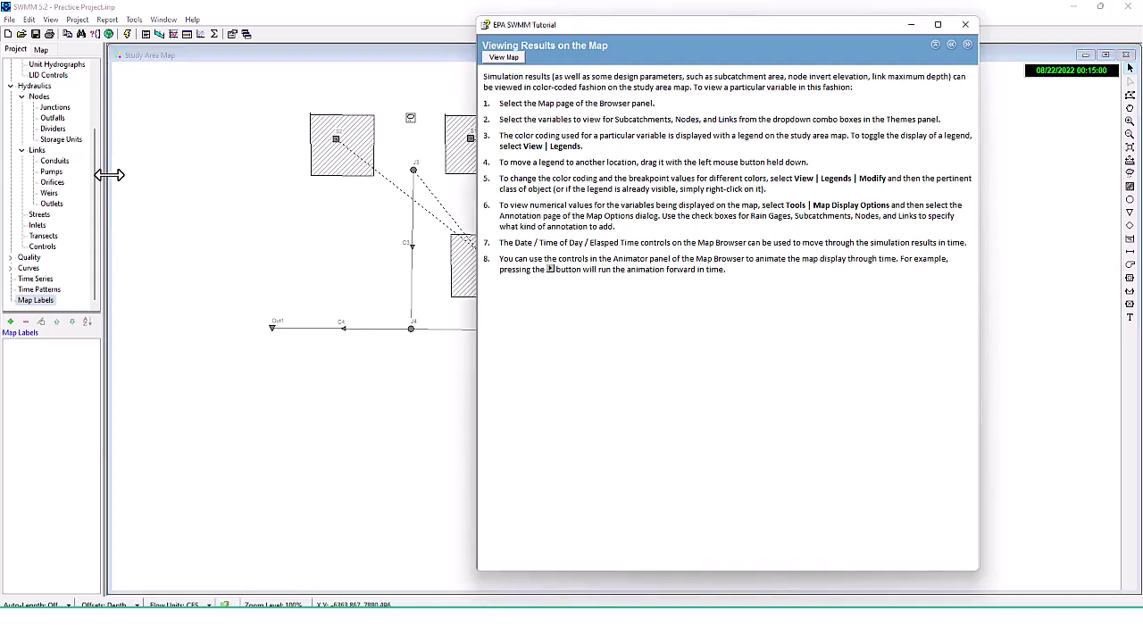
Open the Overview Map with legends enabled and move it higher on screen
drag(95, 183, 102, 43)
click(51, 20)
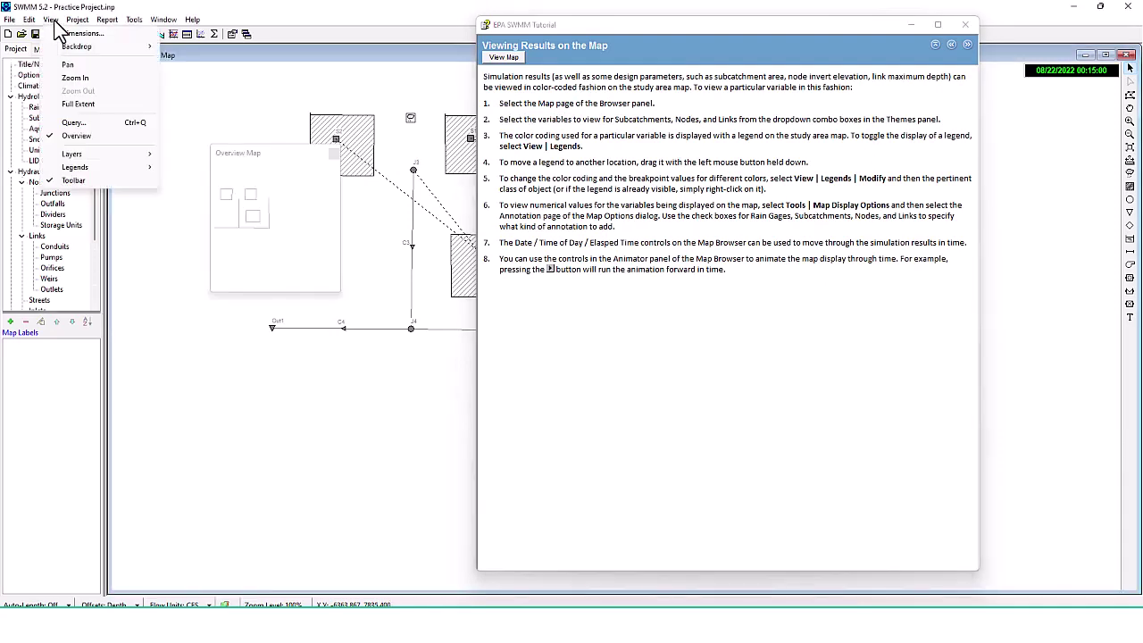
mouse_move(99, 169)
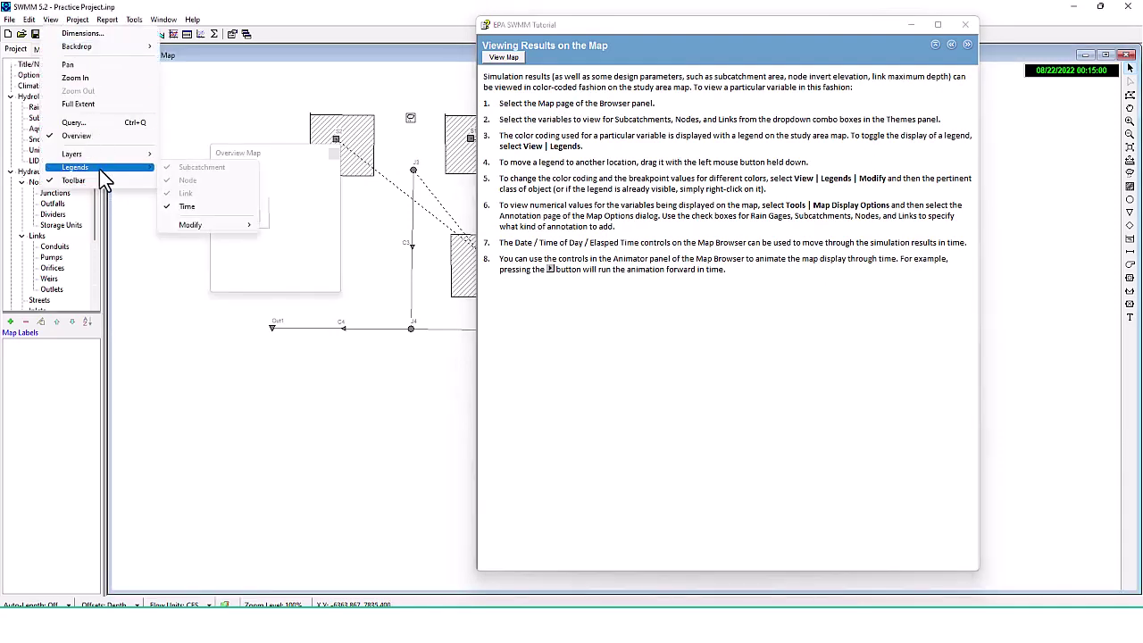
click(149, 273)
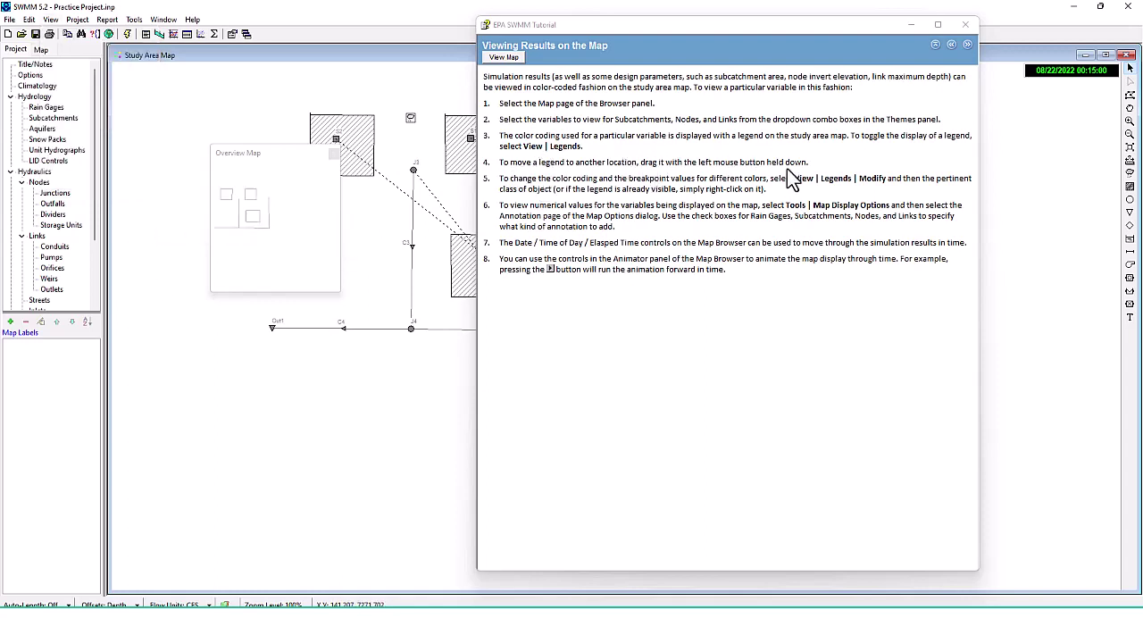
drag(276, 159, 279, 106)
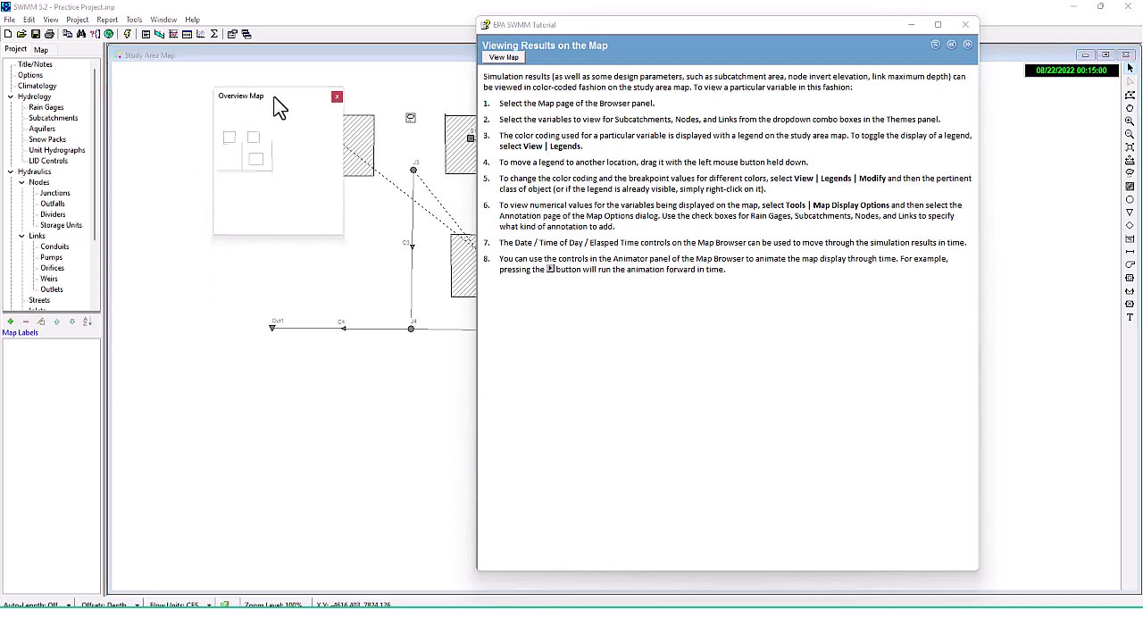
Page the tutorial ahead through the plot pages to Adding Pollutants
click(967, 47)
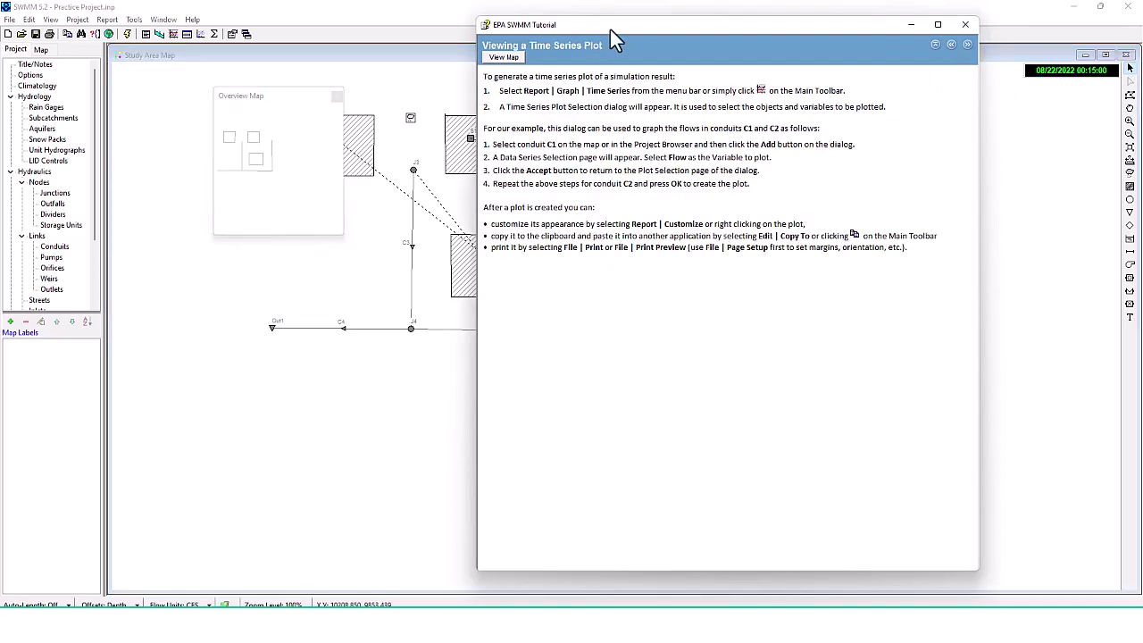
drag(610, 30, 596, 29)
click(953, 44)
click(954, 44)
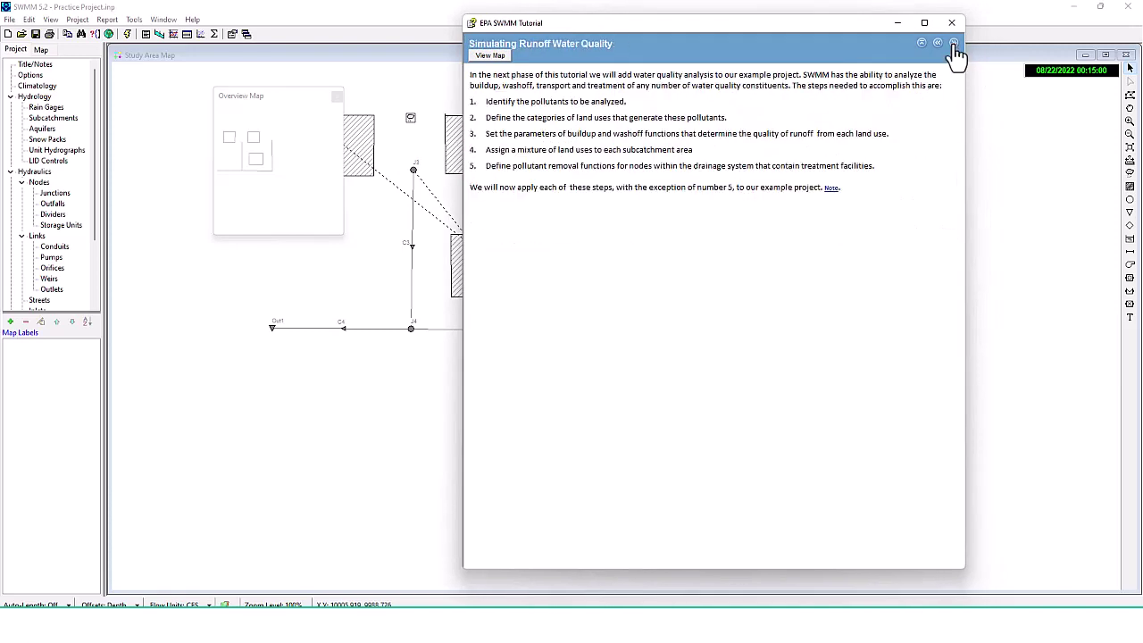
click(954, 44)
Return the tutorial to Viewing a Time Series Plot and close the Overview Map
click(938, 44)
click(937, 44)
click(938, 43)
click(937, 44)
drag(715, 26, 816, 60)
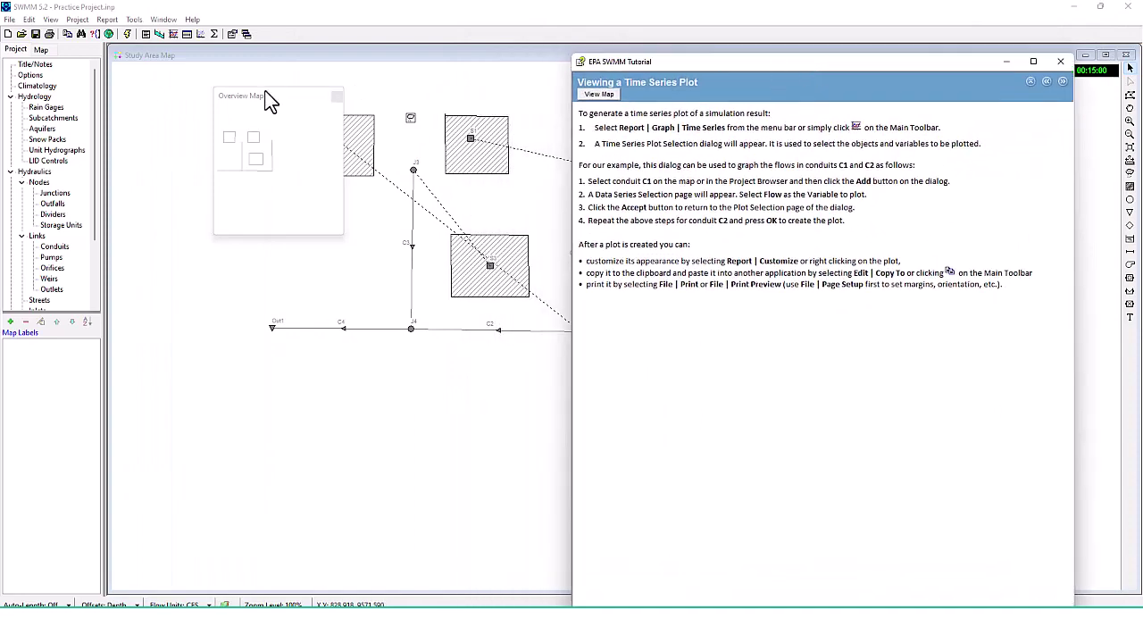
click(335, 95)
drag(728, 67, 675, 51)
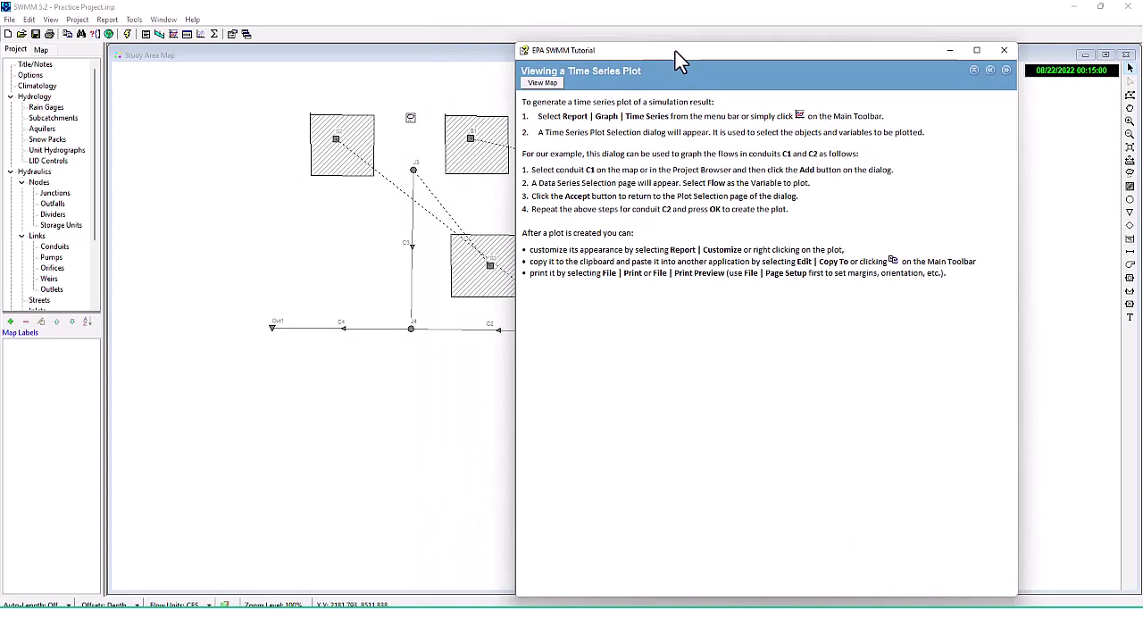